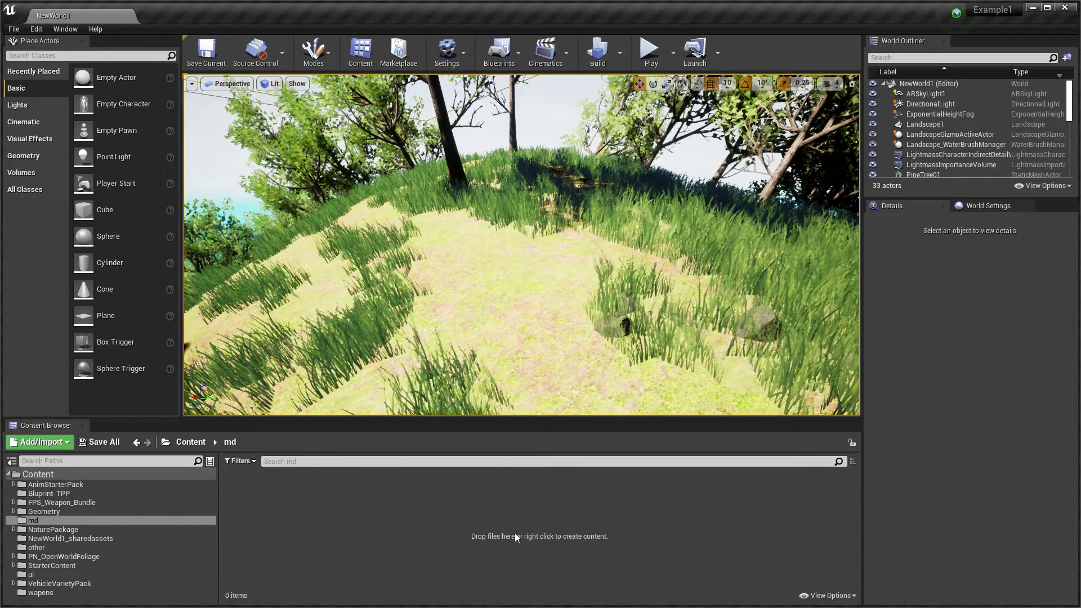
Select the cube on the grassy hill, then bring up the YouTube Studio comments in Chrome
{"action": "left_click", "coordinate": [553, 330]}
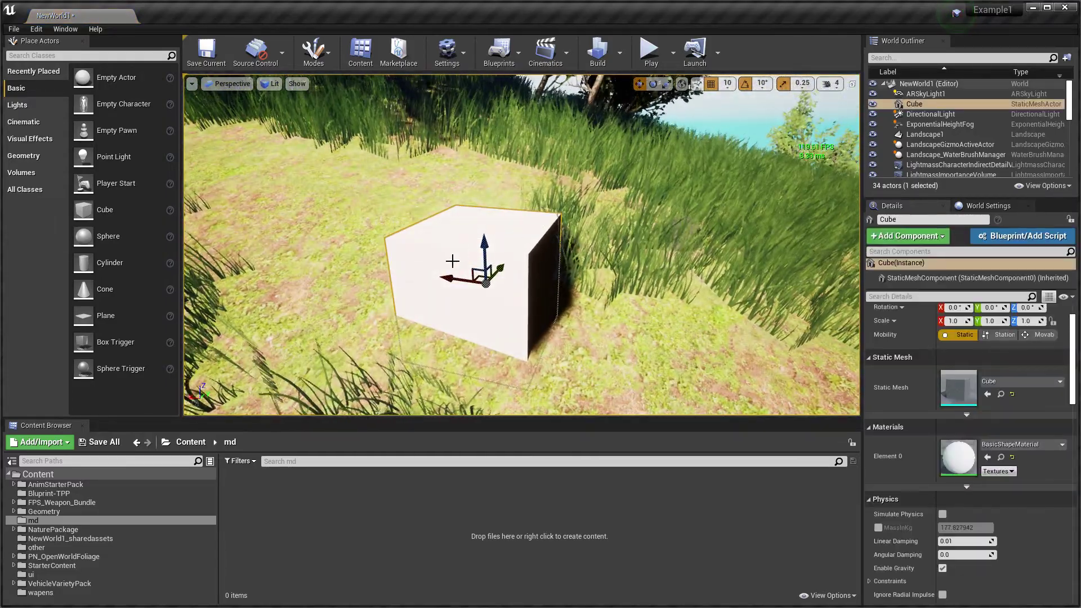
{"action": "key", "text": "super"}
{"action": "left_click", "coordinate": [538, 596]}
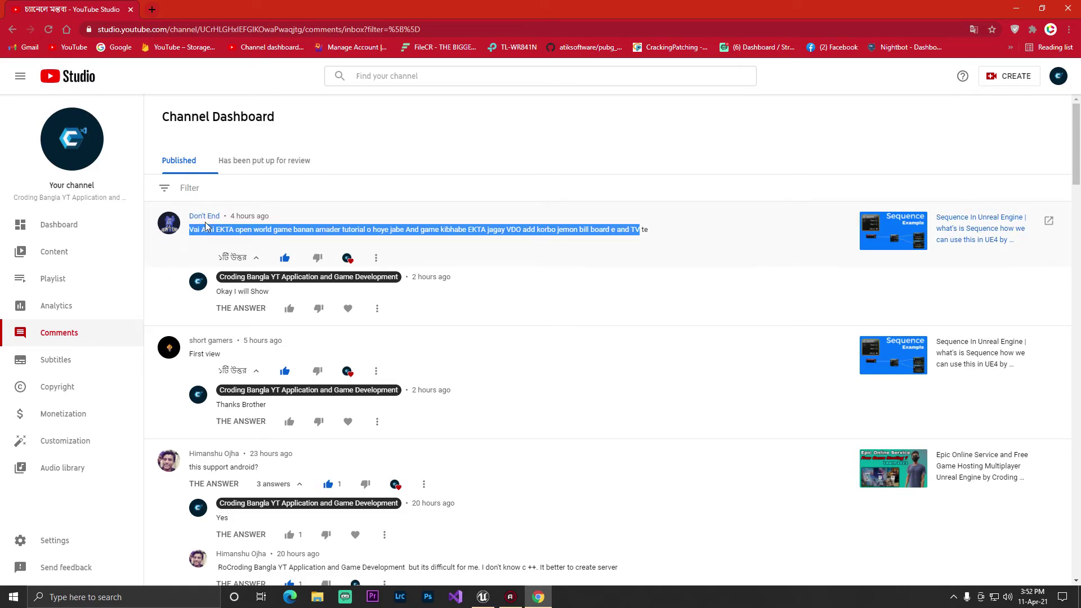
Highlight the viewer comment asking about playing videos on a billboard and TV
{"action": "left_click_drag", "start_coordinate": [250, 243], "coordinate": [197, 237]}
{"action": "left_click_drag", "start_coordinate": [292, 246], "coordinate": [563, 230]}
{"action": "left_click_drag", "start_coordinate": [247, 243], "coordinate": [189, 233]}
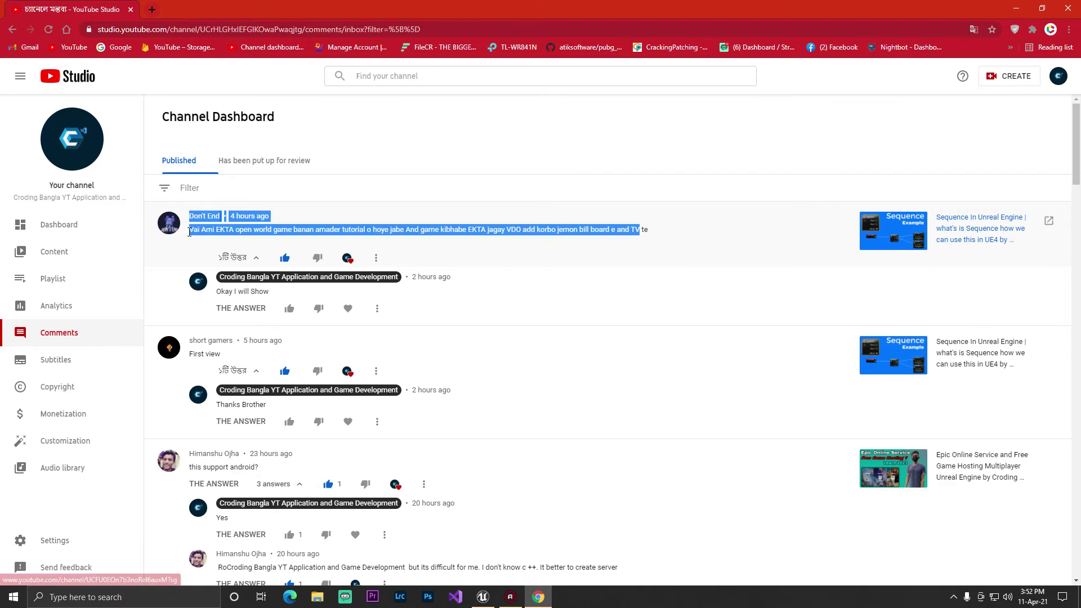
{"action": "left_click_drag", "start_coordinate": [305, 239], "coordinate": [567, 225]}
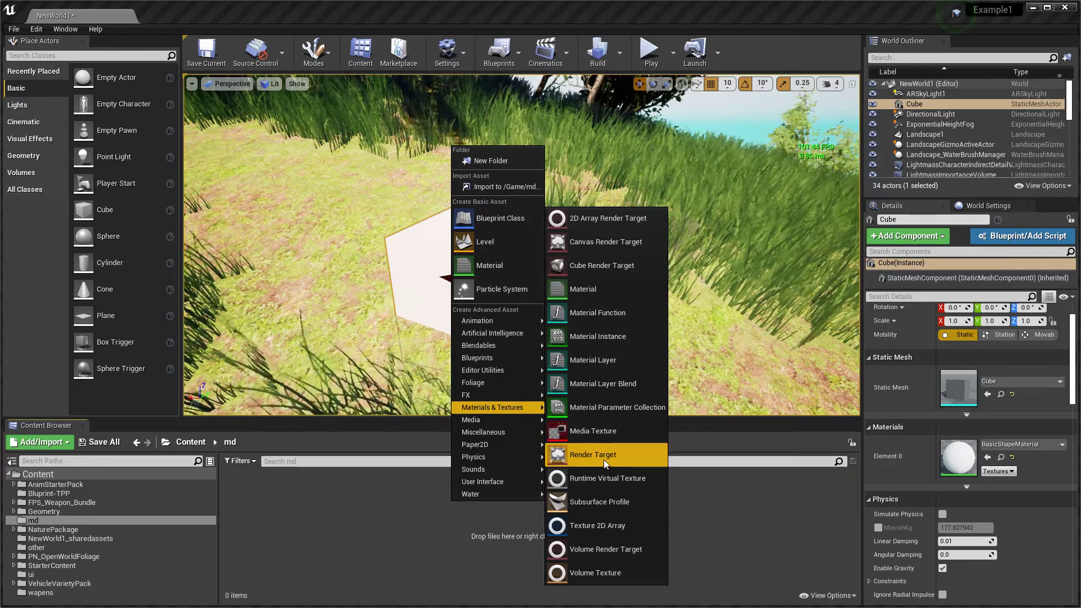
{"action": "mouse_move", "coordinate": [471, 420]}
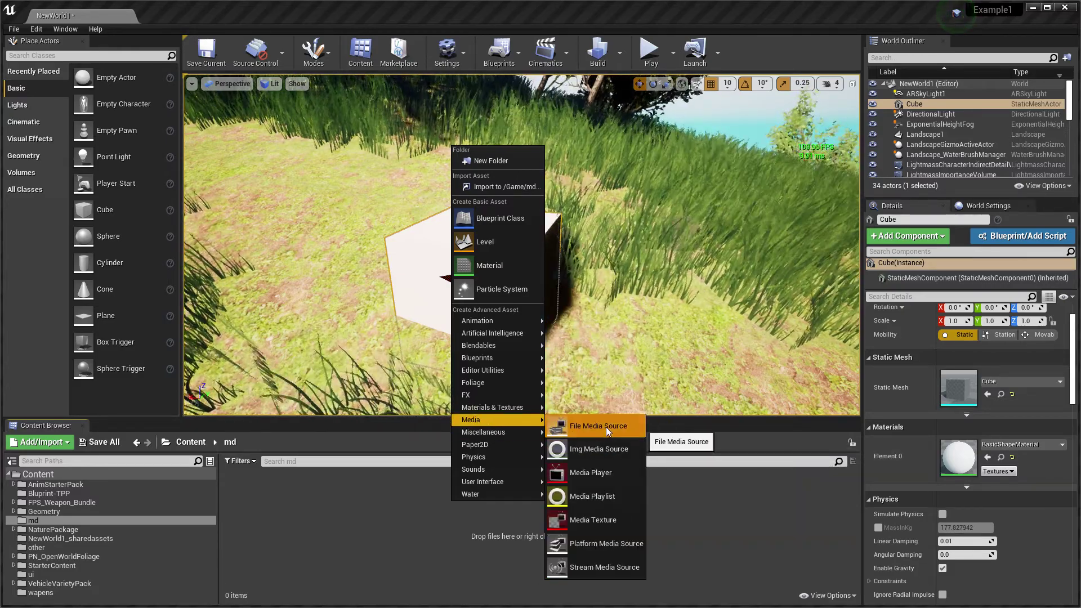
Create a File Media Source in the md folder and rename it M1
{"action": "left_click", "coordinate": [605, 426]}
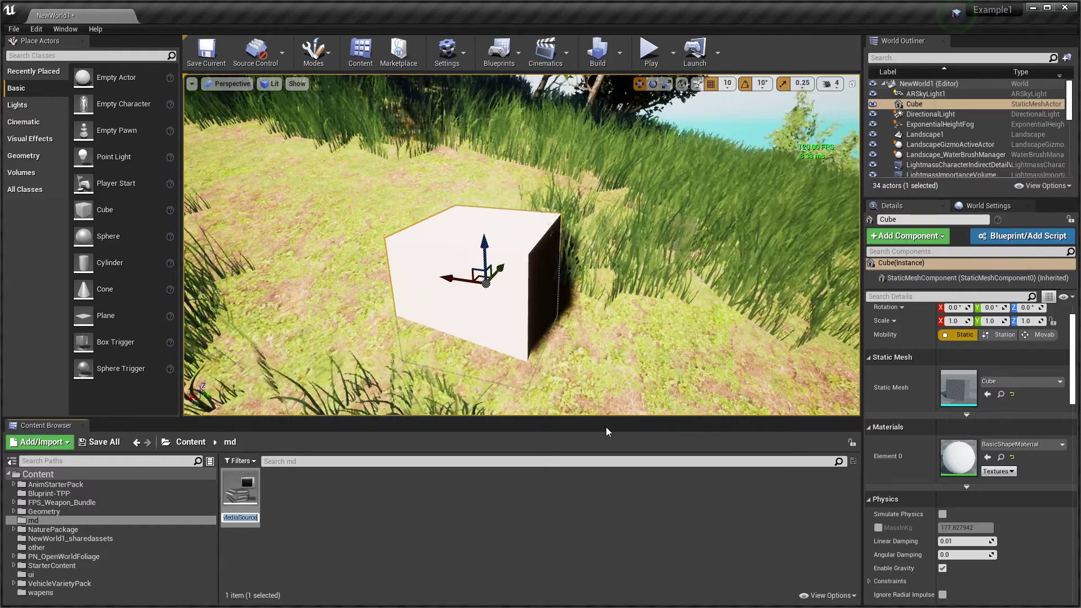
{"action": "key", "text": "BackSpace"}
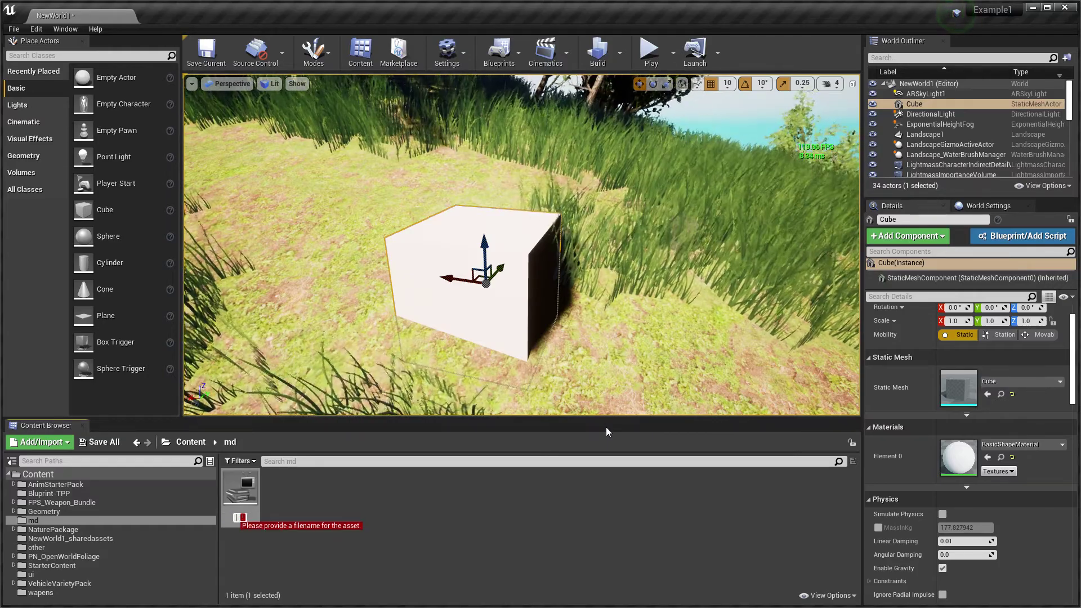
{"action": "type", "text": "M1"}
{"action": "key", "text": "Return"}
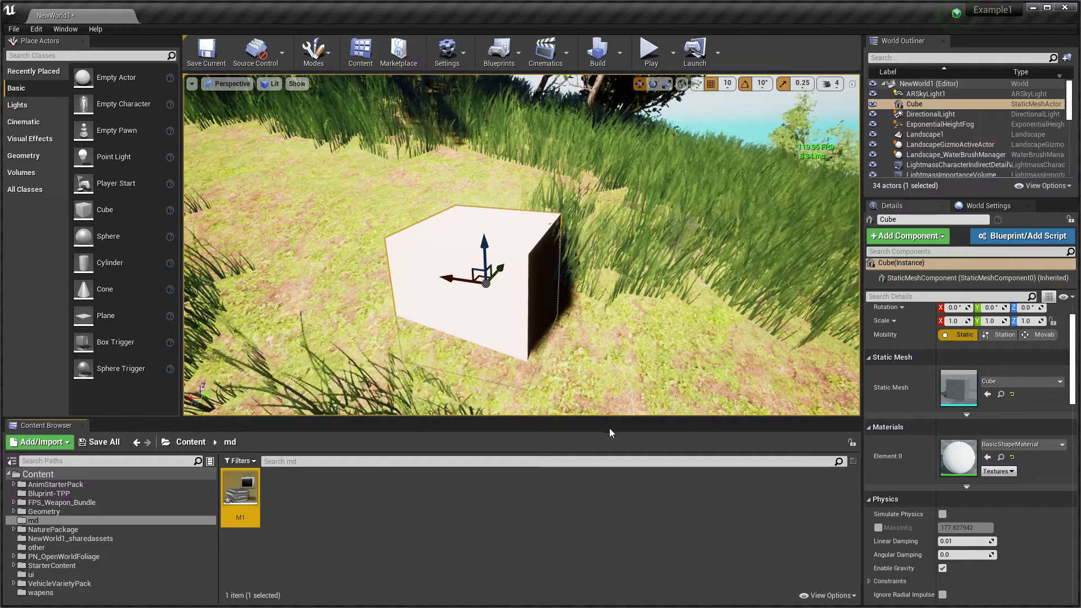
Create a Media Player with a NewMediaPlayer_Video output texture, keeping the default name
{"action": "right_click", "coordinate": [330, 490]}
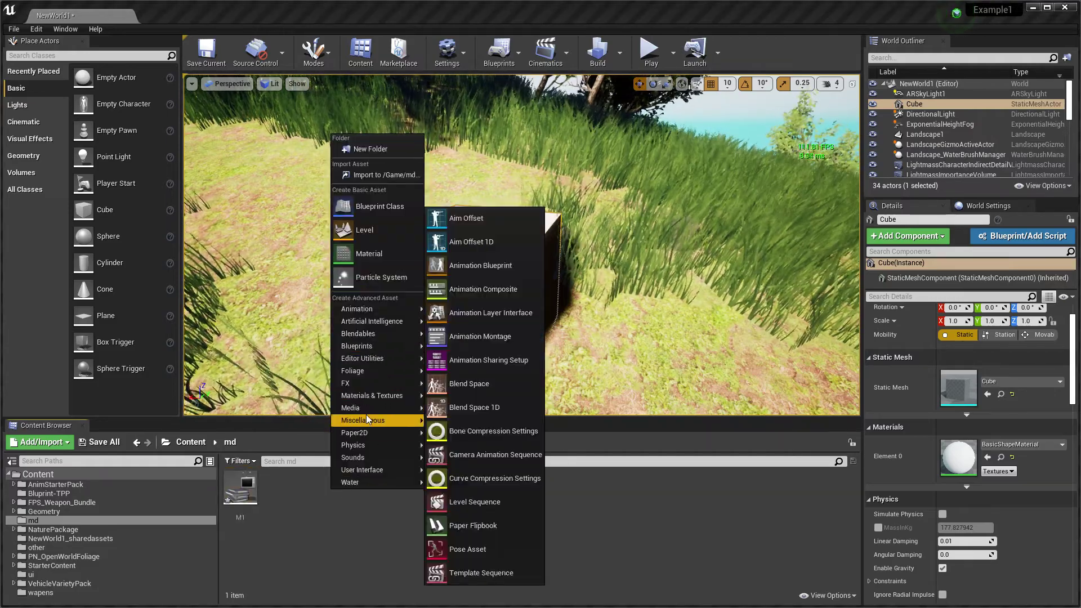
{"action": "mouse_move", "coordinate": [378, 408]}
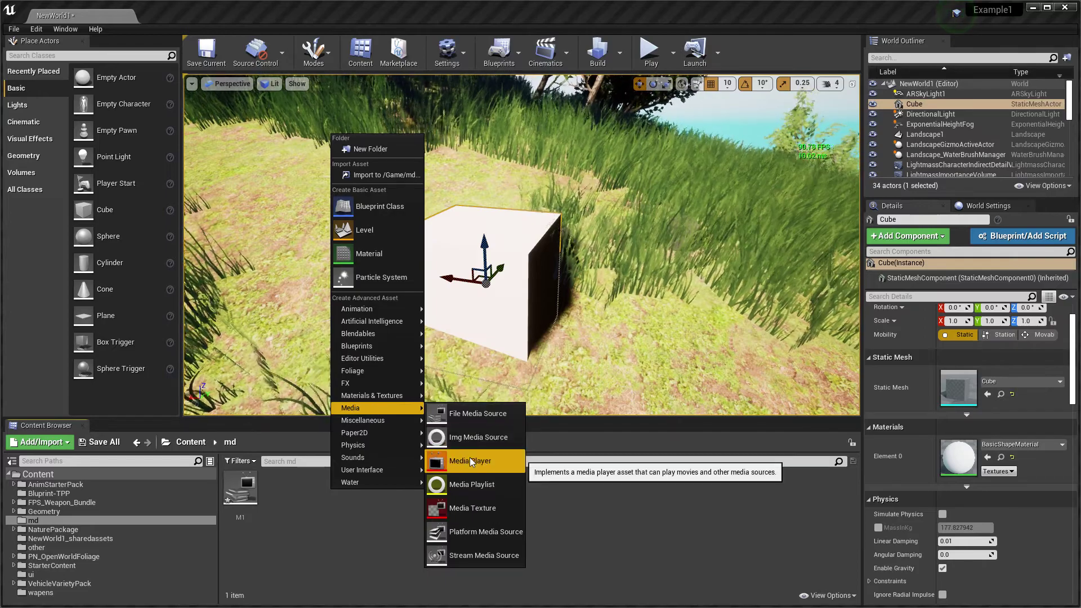
{"action": "left_click", "coordinate": [470, 459]}
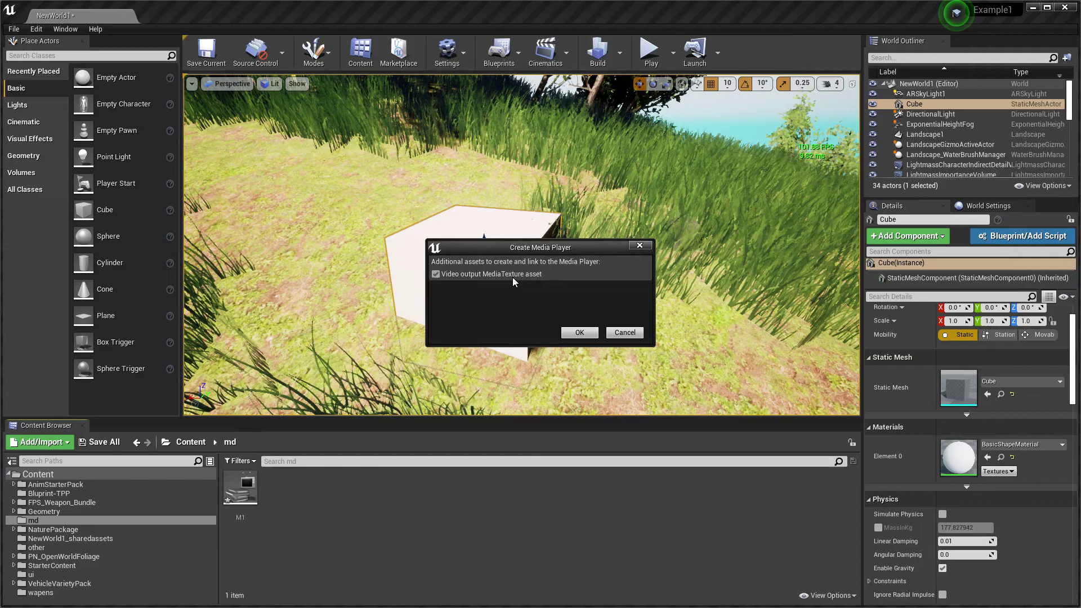
{"action": "left_click", "coordinate": [580, 332]}
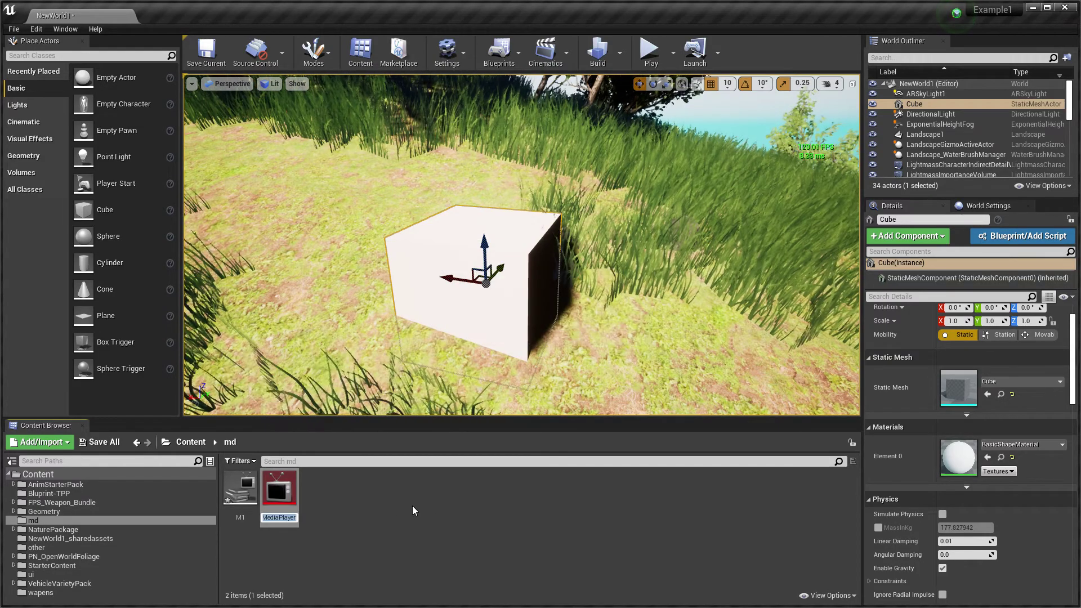
{"action": "key", "text": "Return"}
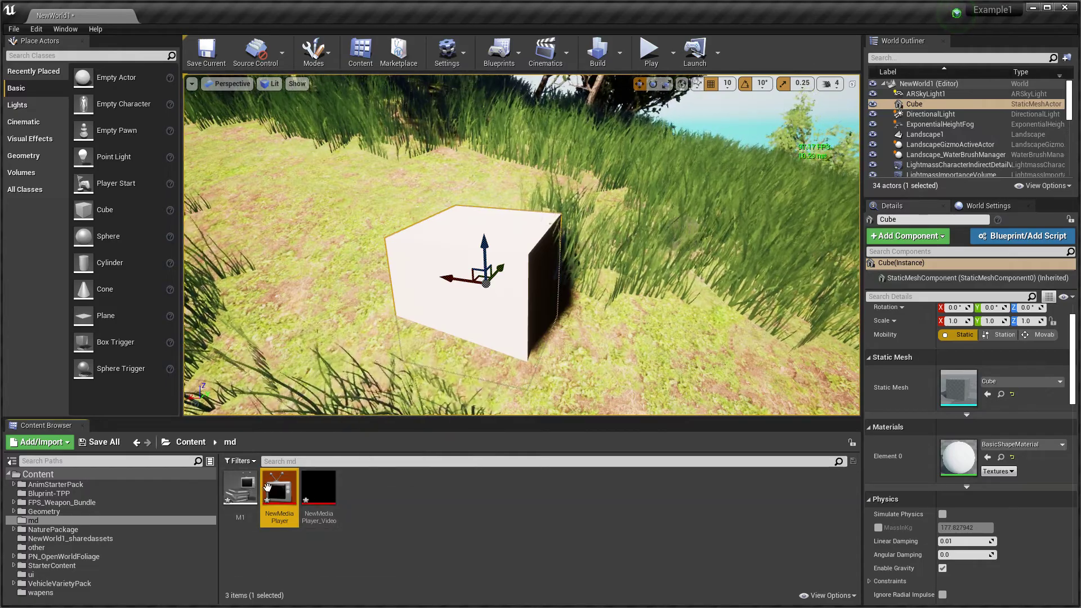
Set M1's file path to the Action 08-Apr-21 4-09-56 PM.mp4 video, then open NewMediaPlayer
{"action": "double_click", "coordinate": [236, 481]}
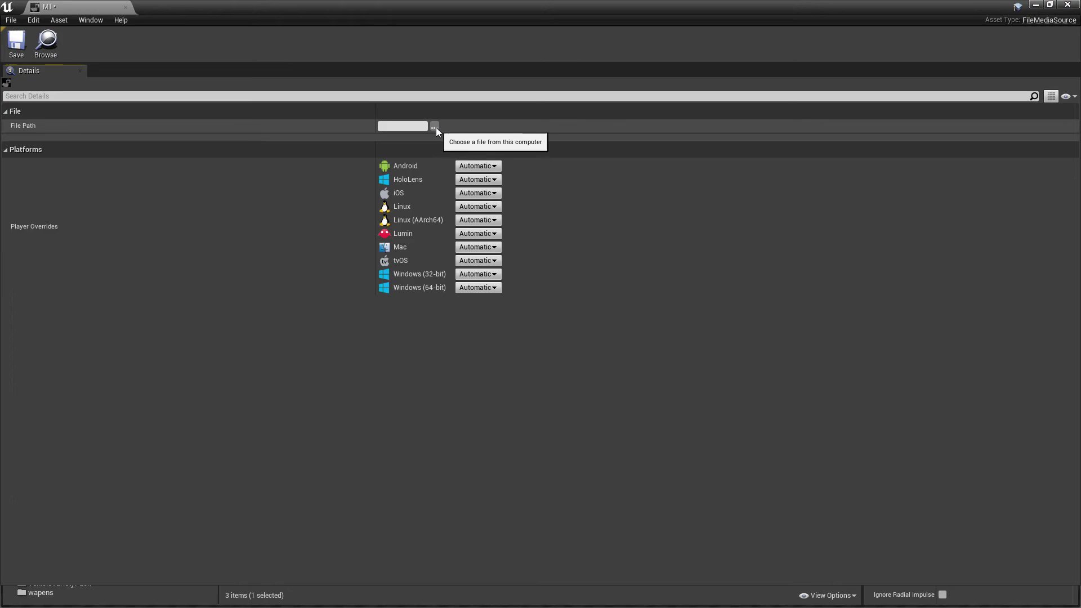
{"action": "left_click", "coordinate": [436, 128]}
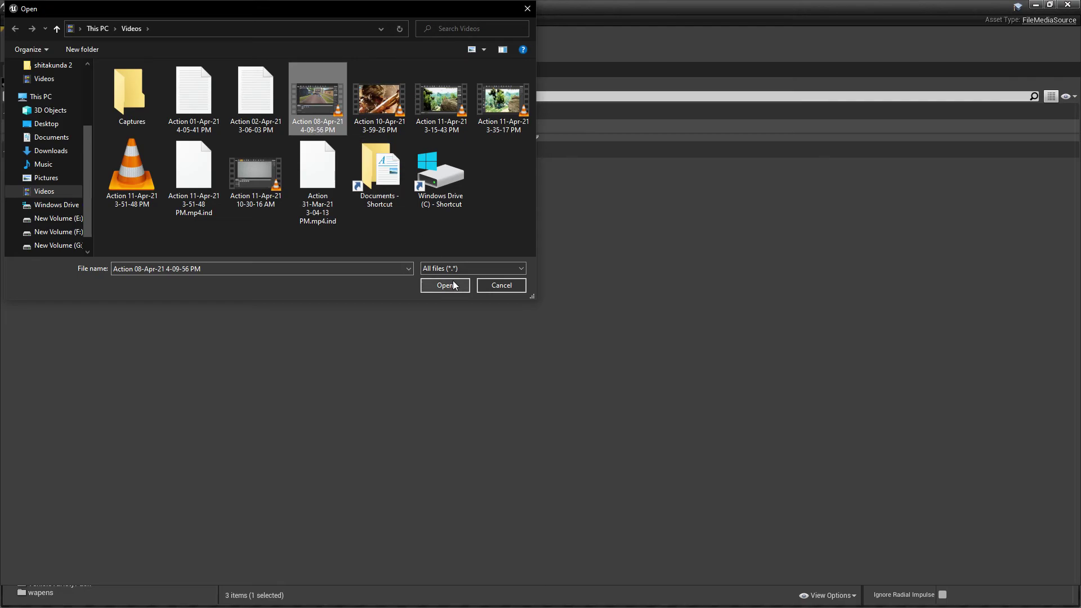
{"action": "left_click", "coordinate": [450, 284]}
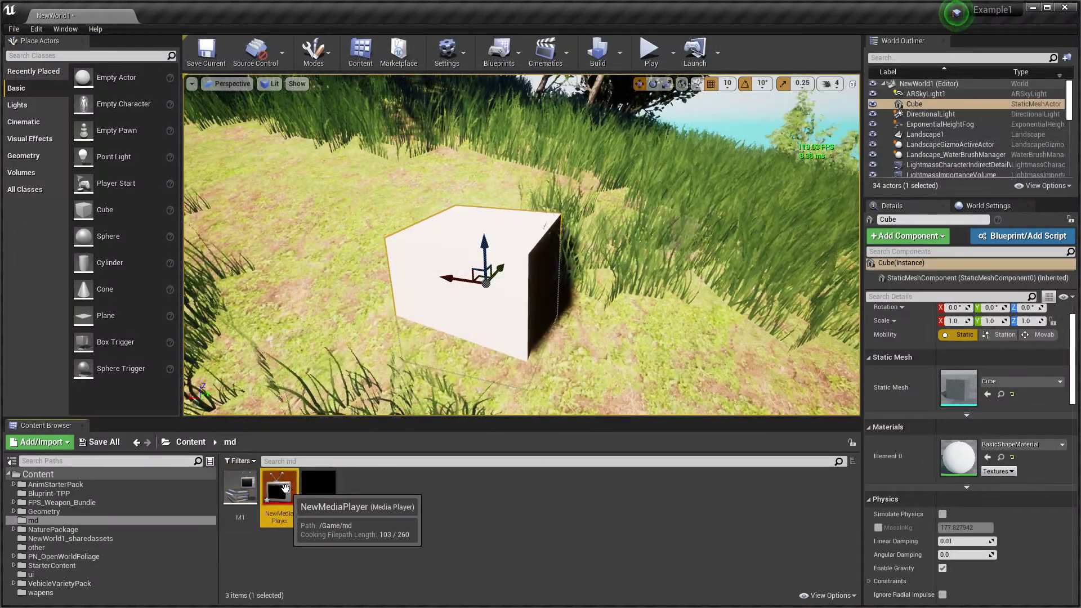
{"action": "double_click", "coordinate": [279, 490]}
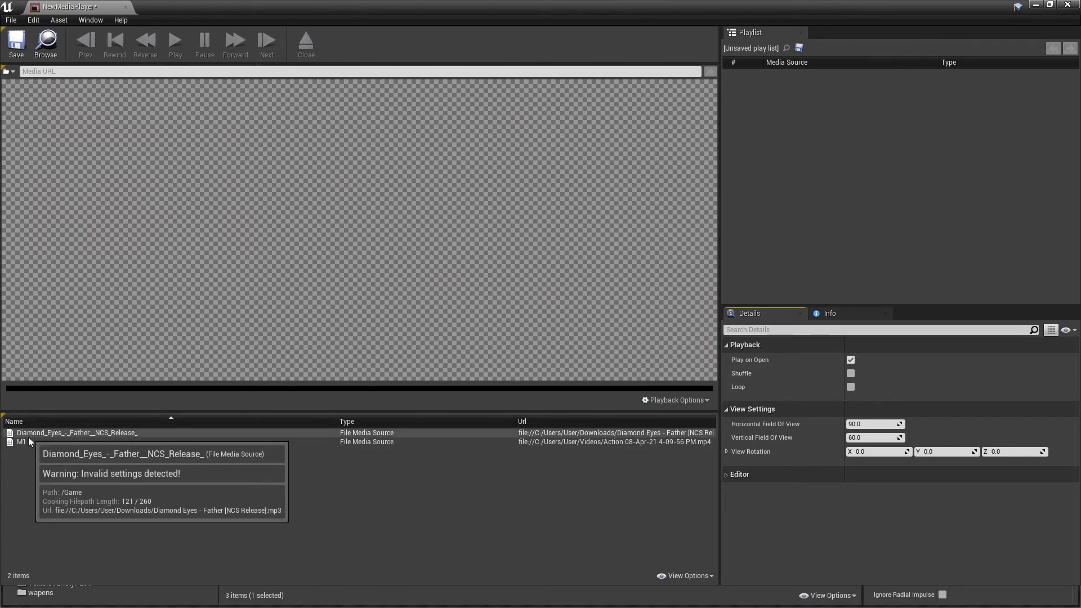
Open M1 in NewMediaPlayer, save the player, enable shuffle and play the video
{"action": "double_click", "coordinate": [26, 441]}
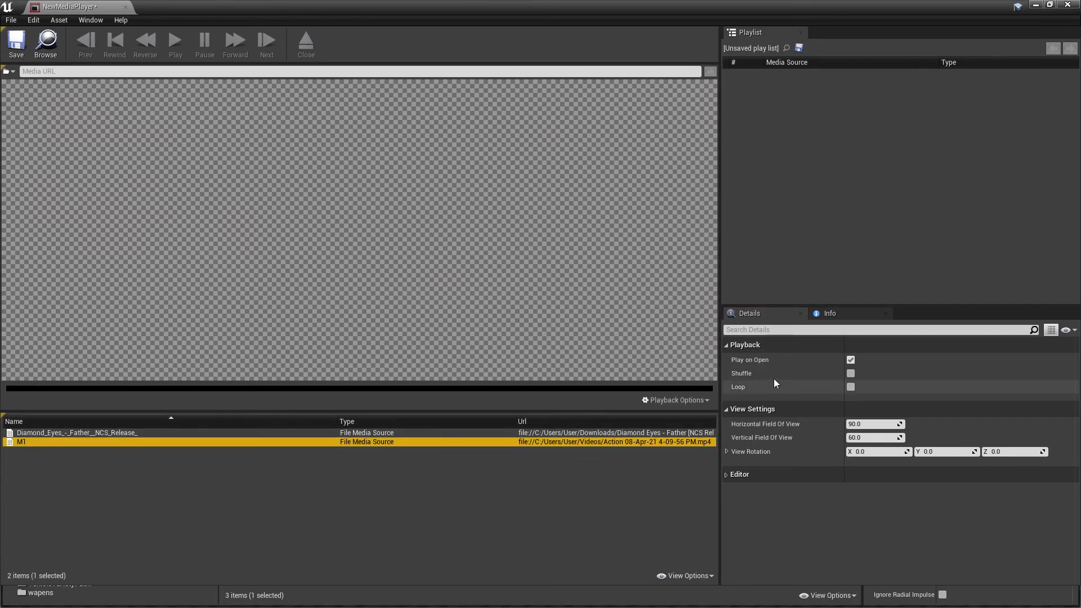
{"action": "left_click", "coordinate": [10, 44]}
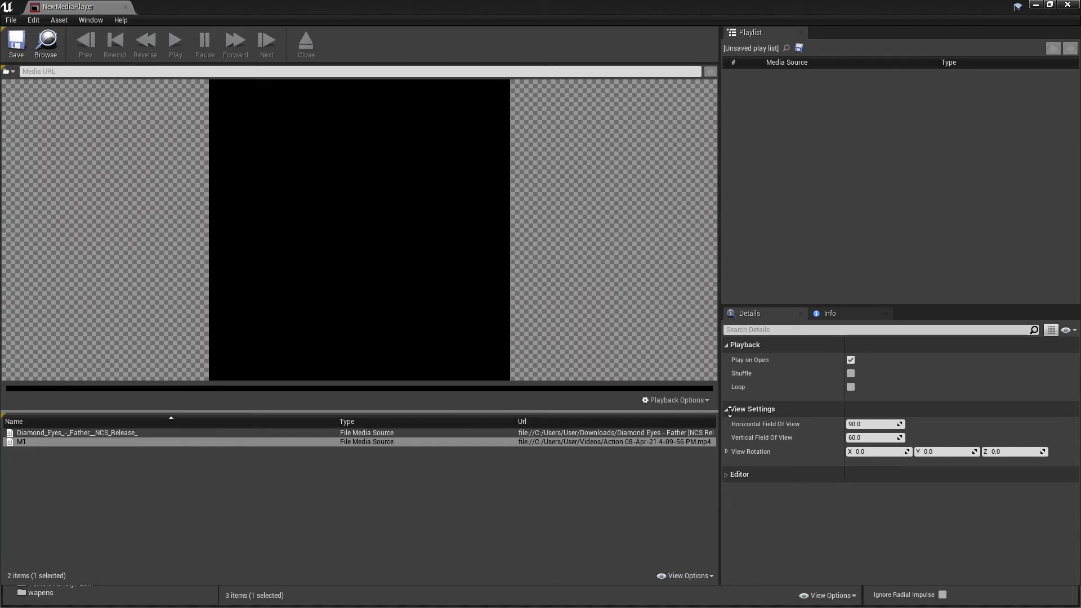
{"action": "left_click", "coordinate": [850, 374]}
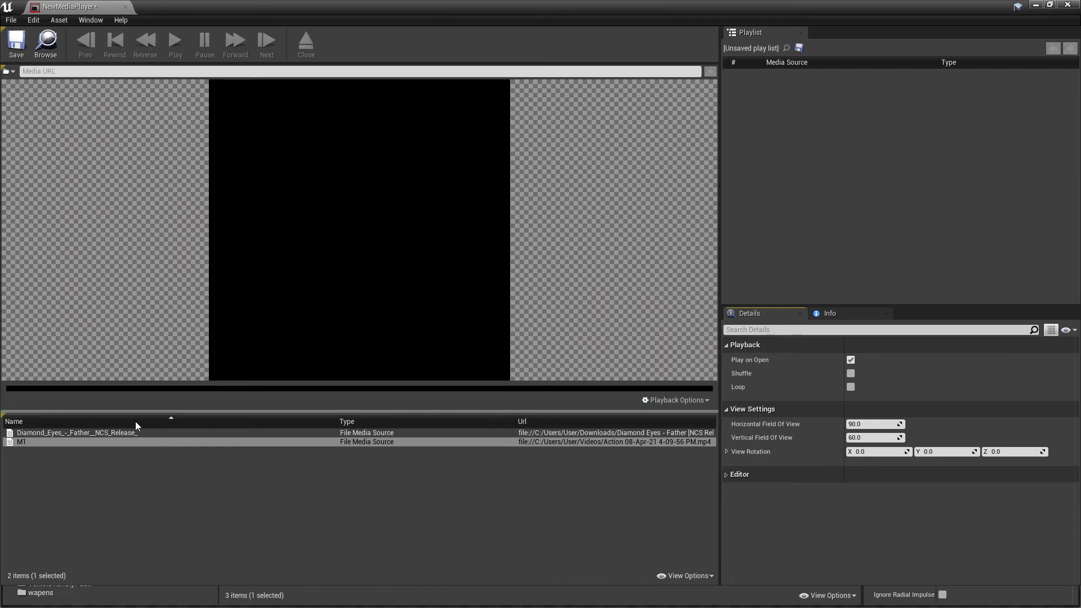
{"action": "double_click", "coordinate": [43, 441]}
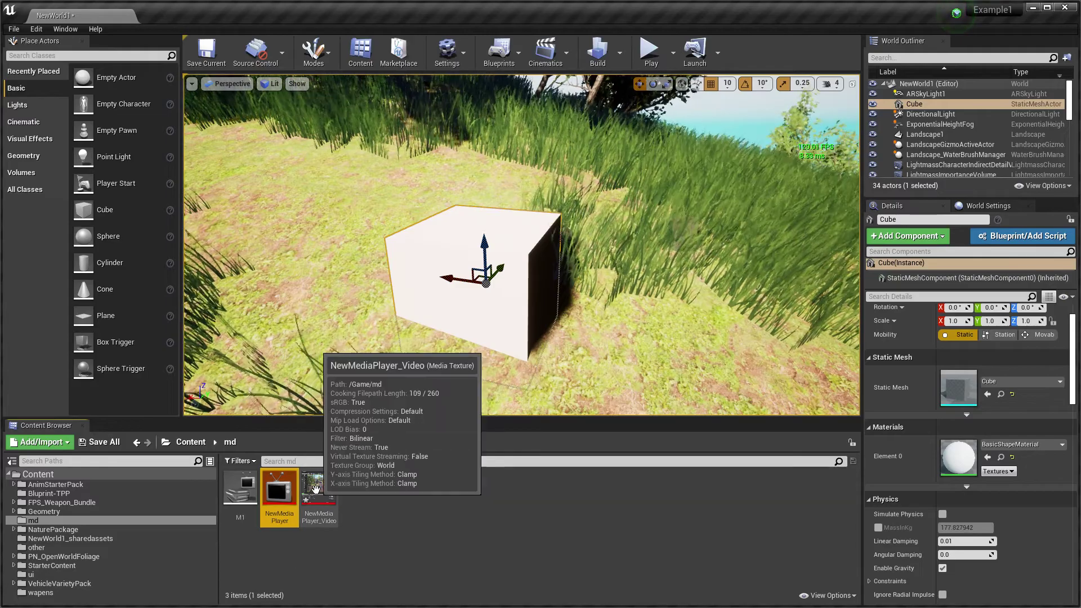
Open the NewMediaPlayer_Video texture, then create a new material and open it
{"action": "double_click", "coordinate": [319, 494]}
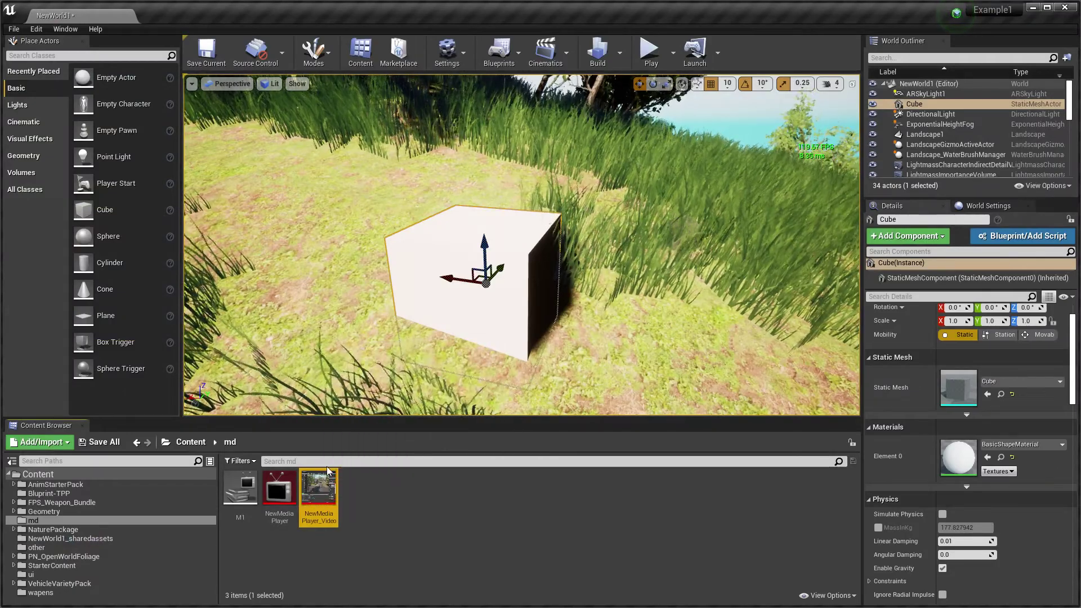
{"action": "right_click", "coordinate": [367, 491]}
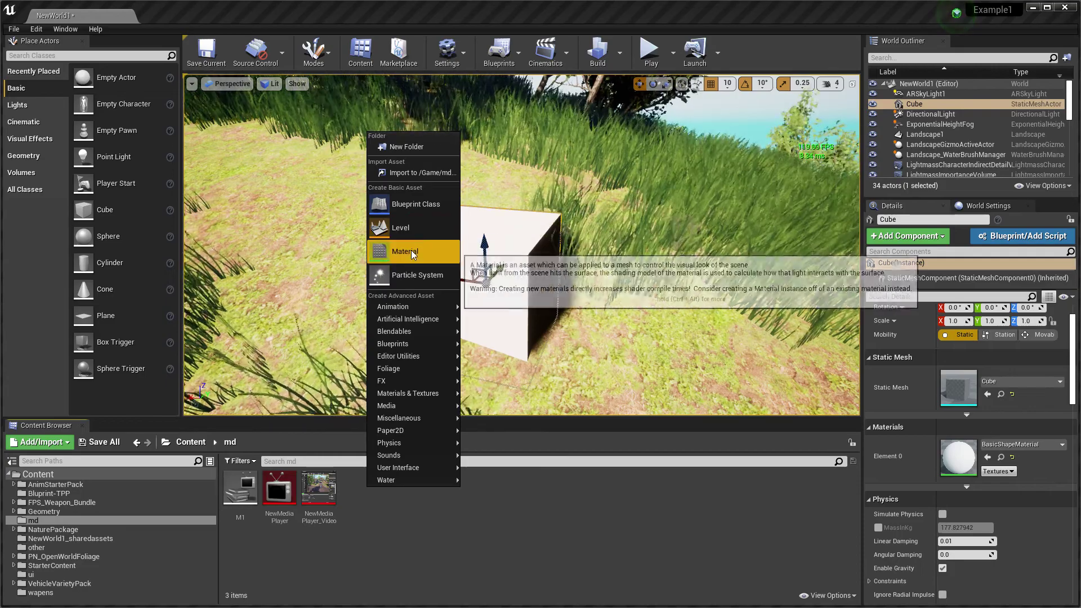
{"action": "left_click", "coordinate": [411, 251]}
{"action": "double_click", "coordinate": [277, 486]}
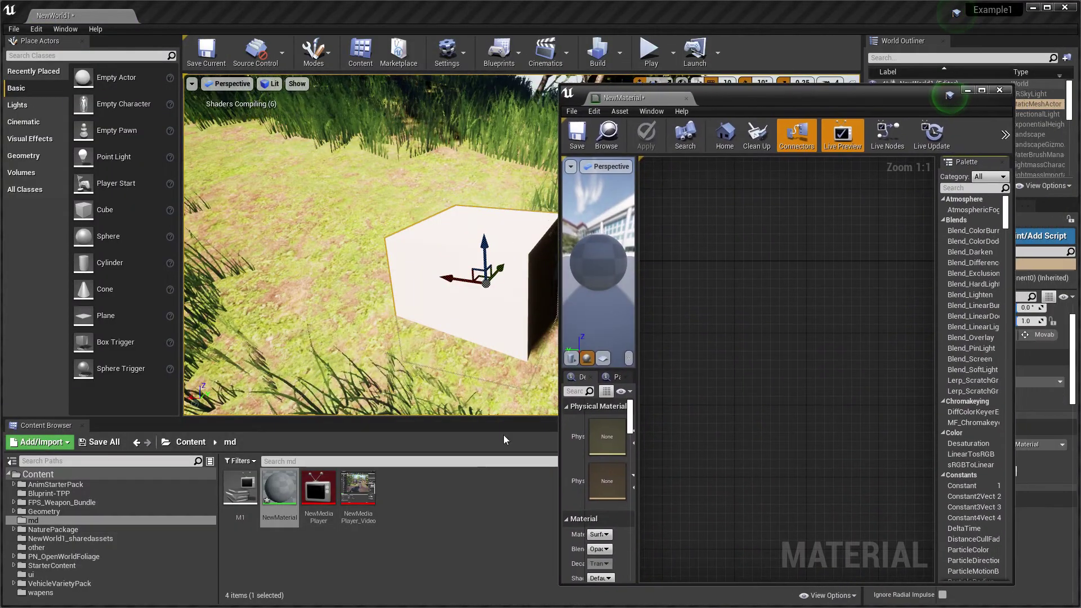
Wire the NewMediaPlayer_Video texture into Base Color, then apply, save and close the material
{"action": "left_click_drag", "start_coordinate": [359, 490], "coordinate": [781, 355]}
{"action": "right_click_drag", "start_coordinate": [808, 303], "coordinate": [670, 316]}
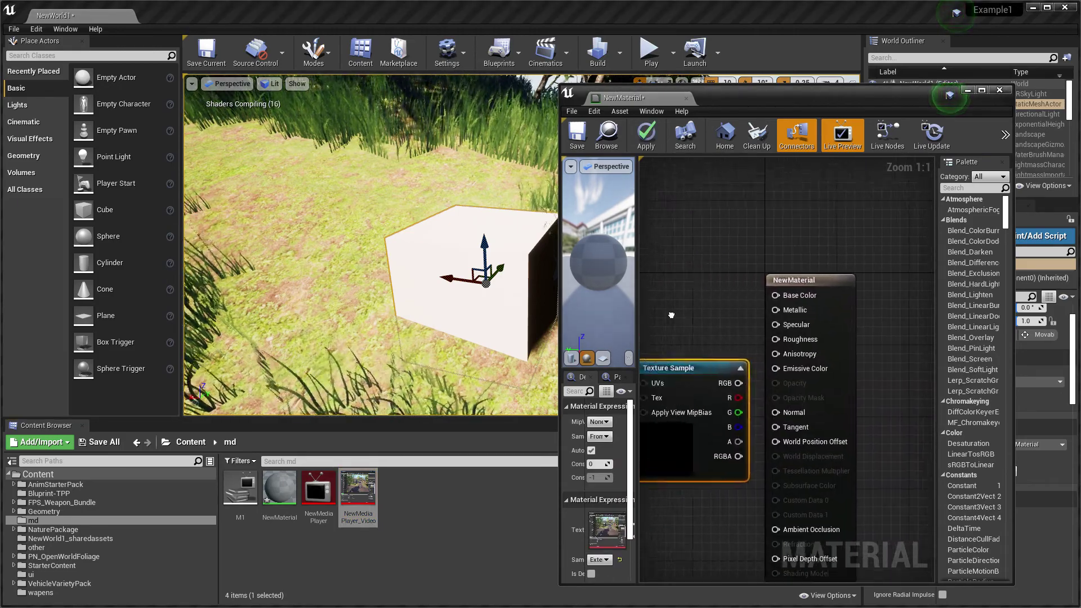
{"action": "double_click", "coordinate": [760, 97]}
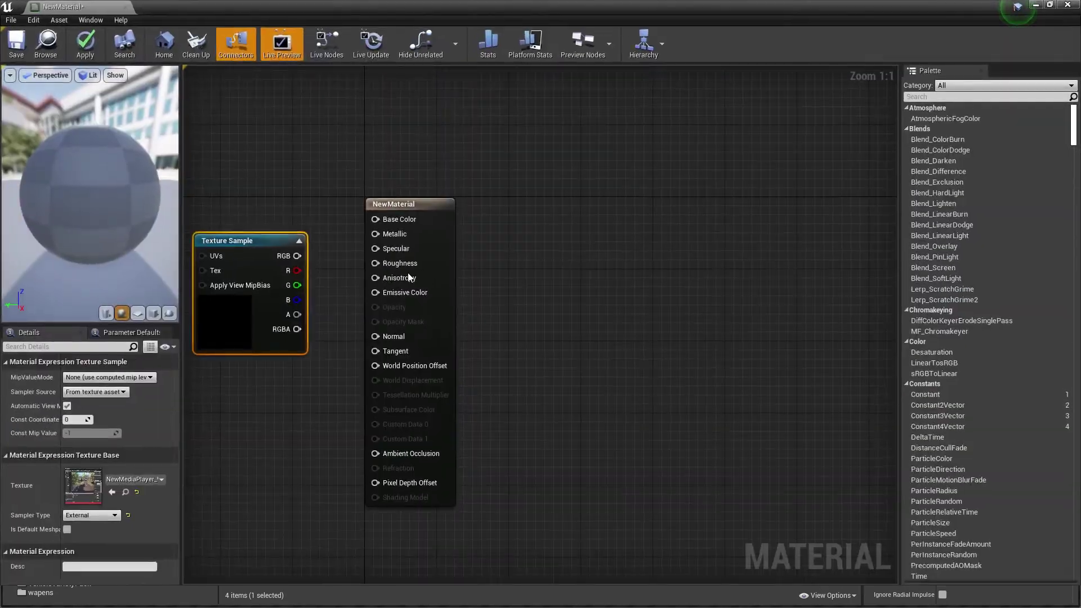
{"action": "right_click_drag", "start_coordinate": [270, 223], "coordinate": [509, 222]}
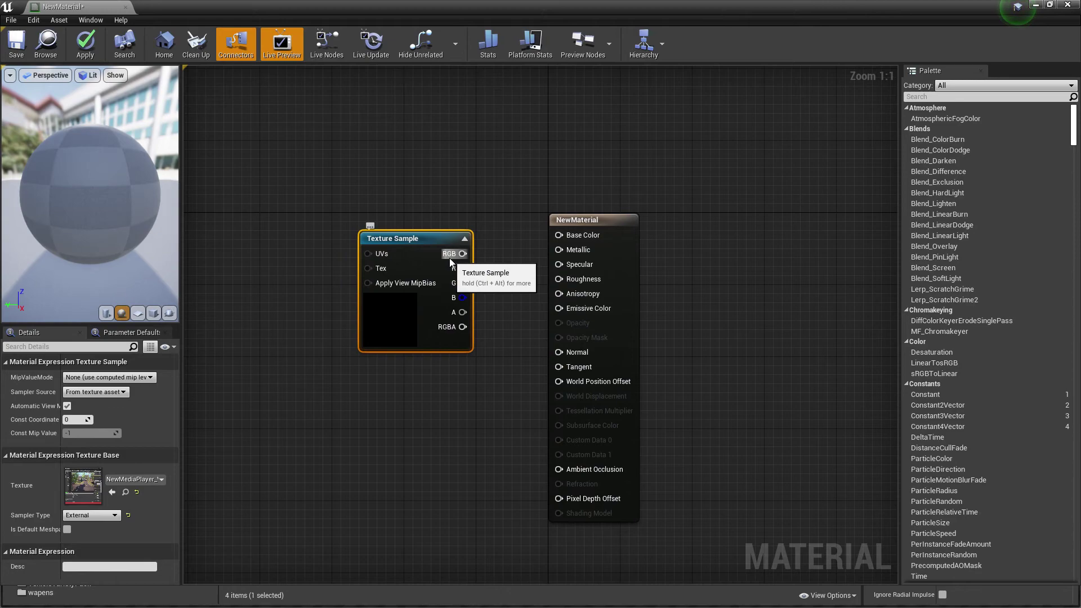
{"action": "left_click_drag", "start_coordinate": [426, 240], "coordinate": [391, 228]}
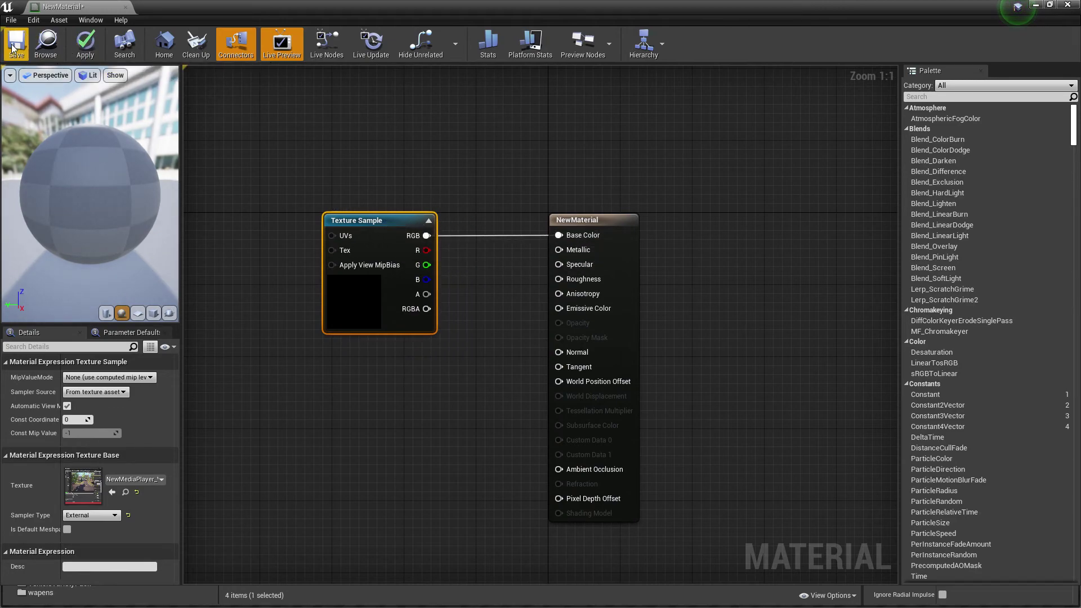
{"action": "left_click", "coordinate": [80, 47]}
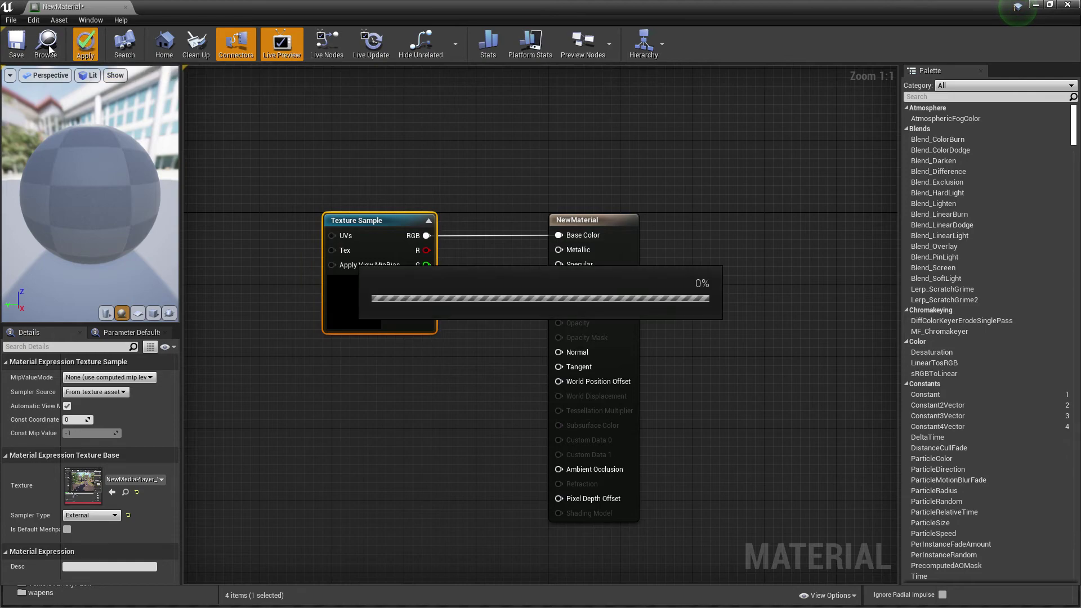
{"action": "left_click", "coordinate": [20, 51]}
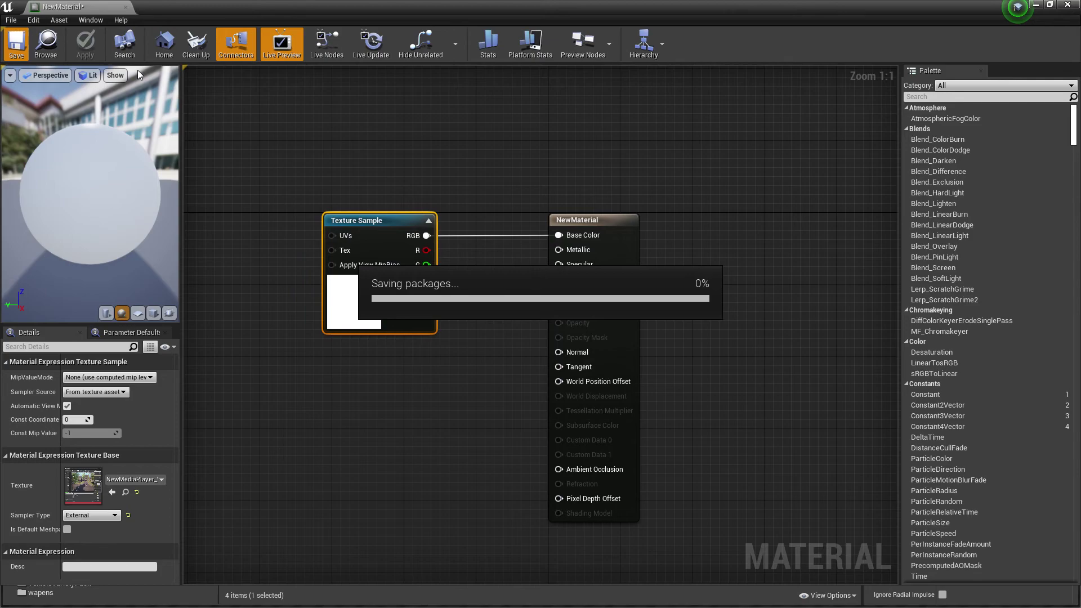
{"action": "left_click", "coordinate": [1064, 5]}
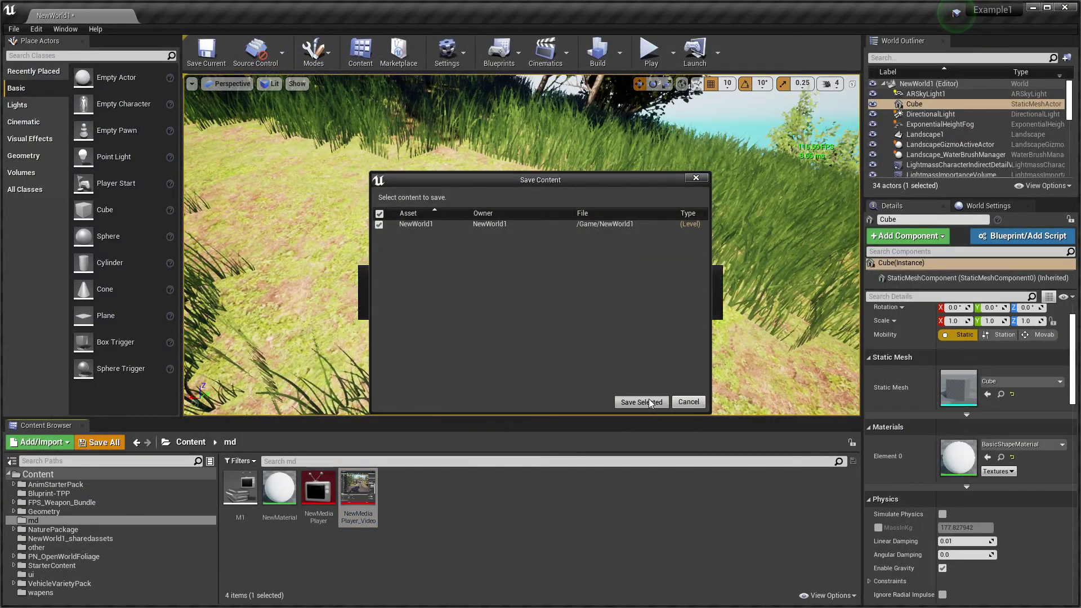
Save the level, drag NewMaterial onto the cube, and reopen NewMaterial
{"action": "left_click", "coordinate": [651, 403]}
{"action": "left_click", "coordinate": [275, 491]}
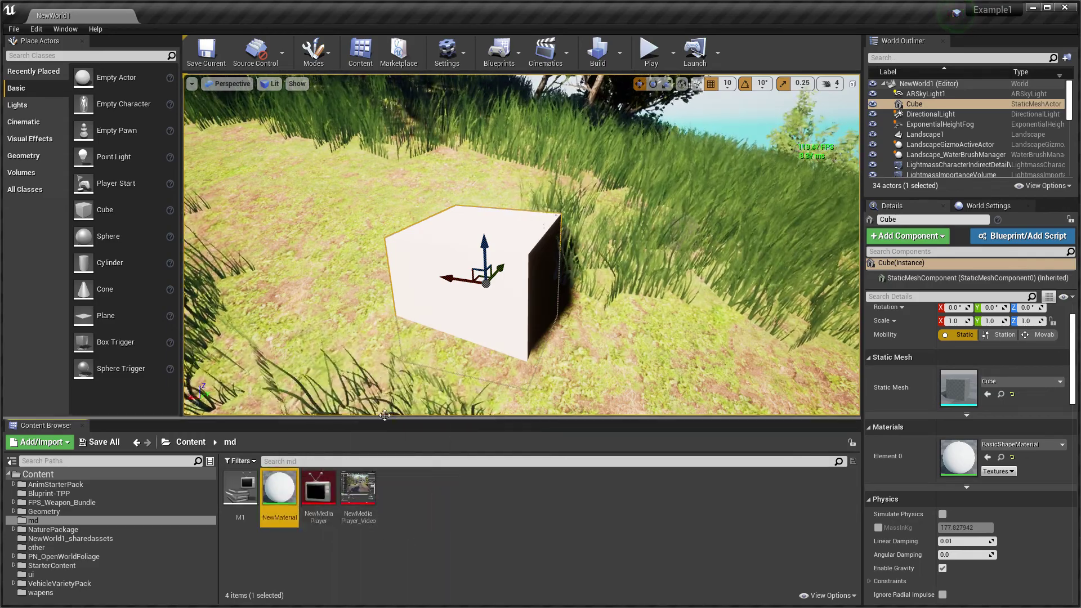
{"action": "mouse_move", "coordinate": [279, 490]}
{"action": "left_mouse_down"}
{"action": "mouse_move", "coordinate": [498, 281]}
{"action": "mouse_move", "coordinate": [890, 517]}
{"action": "left_mouse_up"}
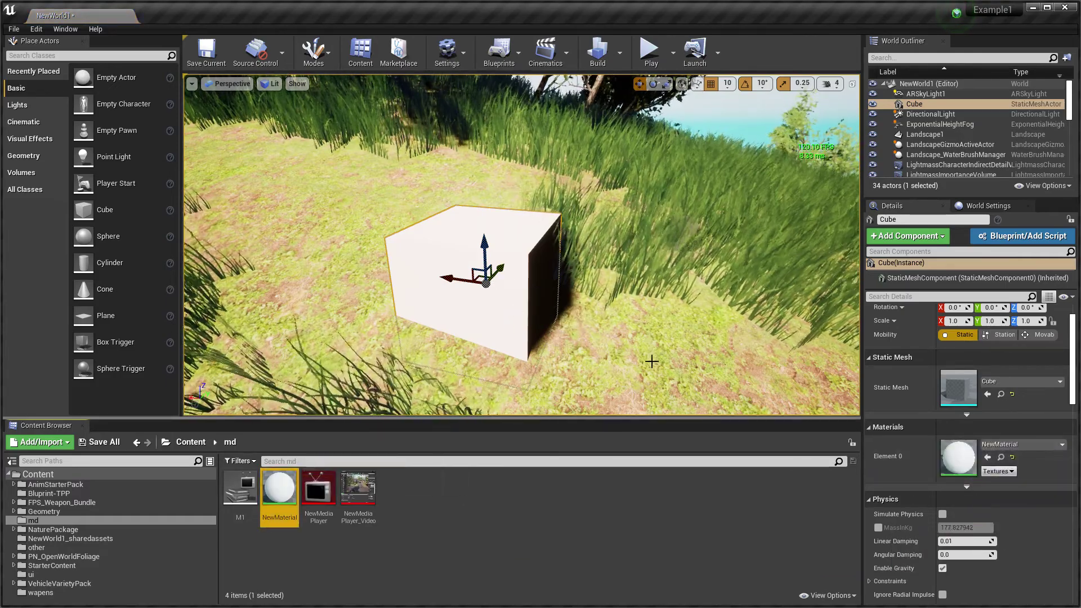
{"action": "double_click", "coordinate": [285, 482]}
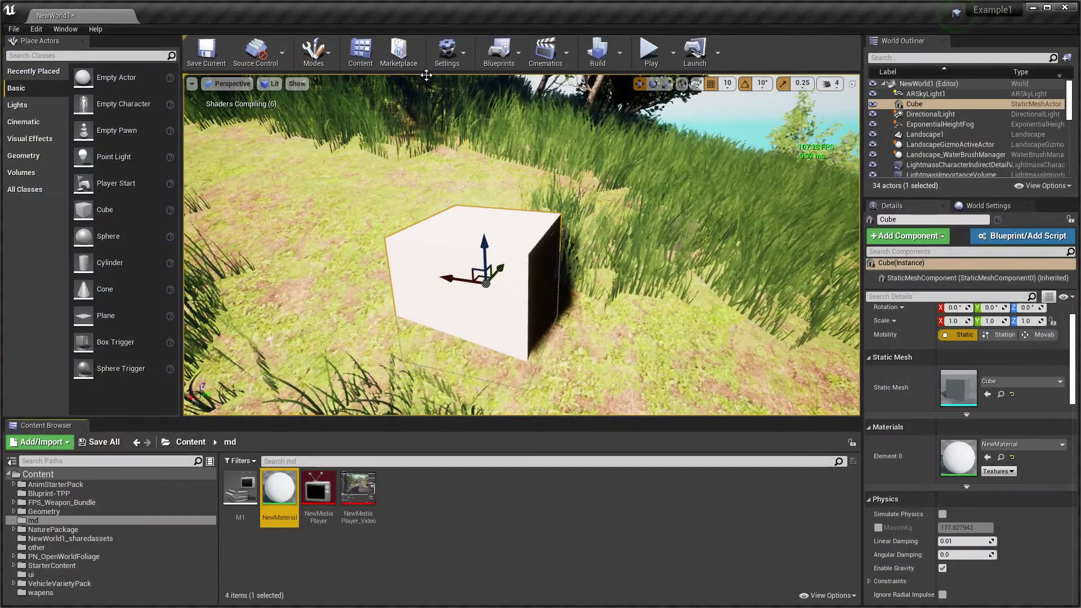
{"action": "left_click", "coordinate": [506, 53]}
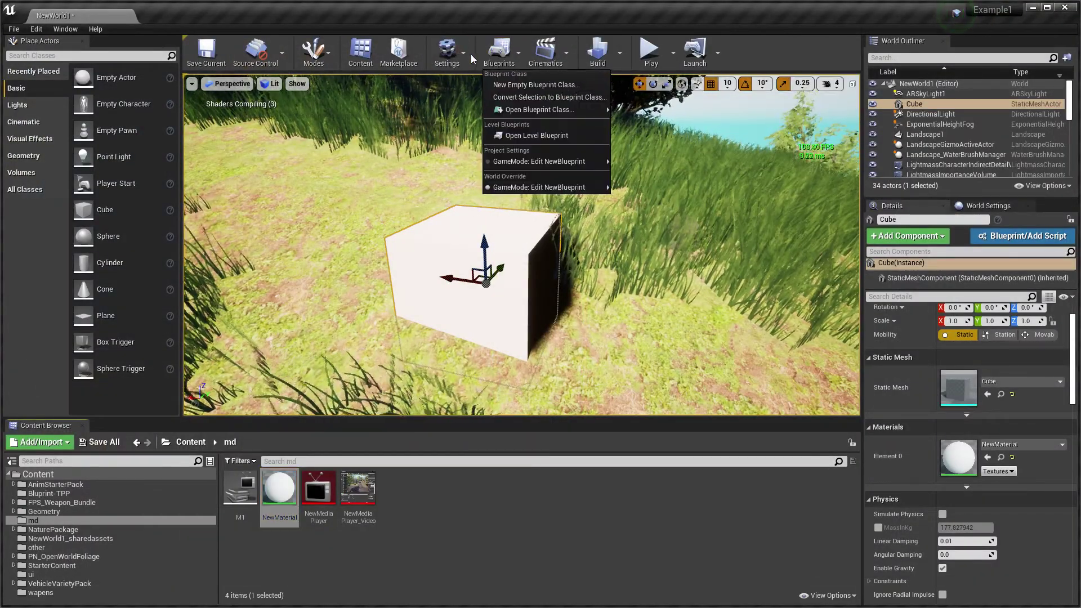
Open the Level Blueprint and add a new variable
{"action": "left_click", "coordinate": [517, 135]}
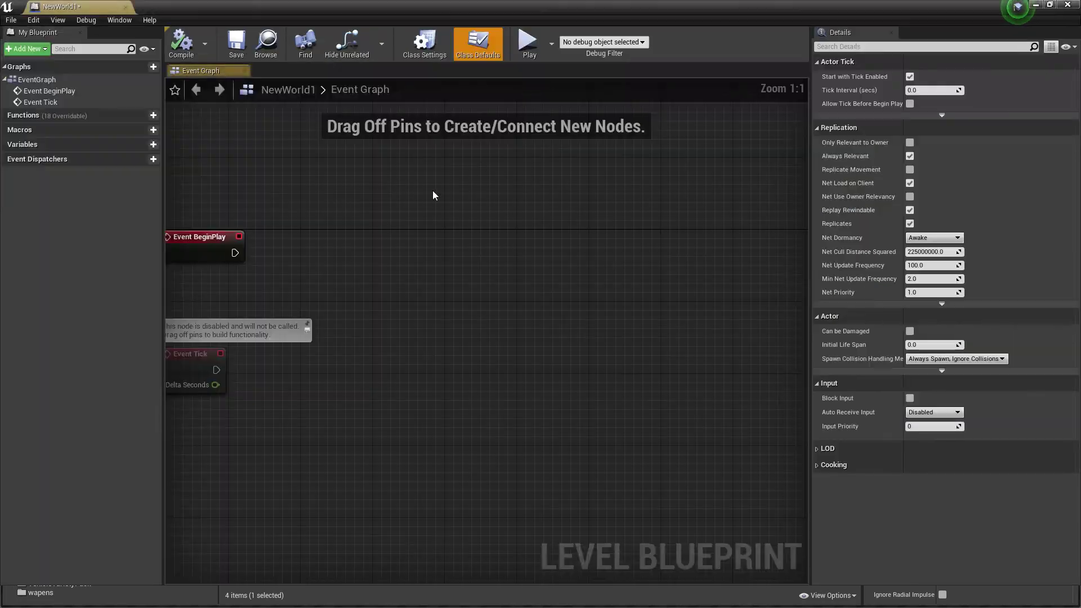
{"action": "left_click", "coordinate": [339, 258]}
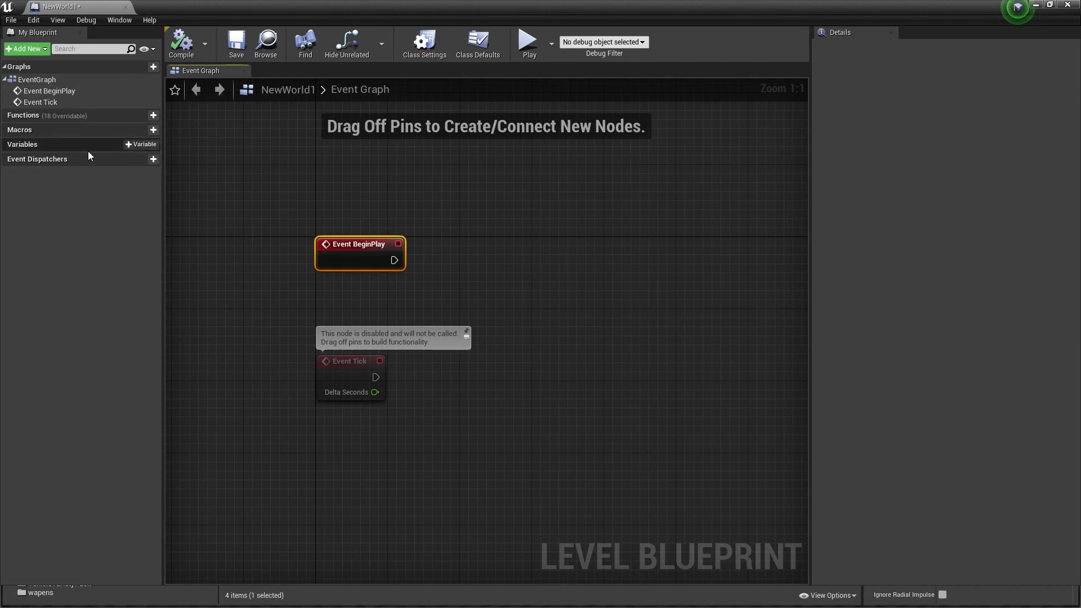
{"action": "left_click", "coordinate": [119, 143]}
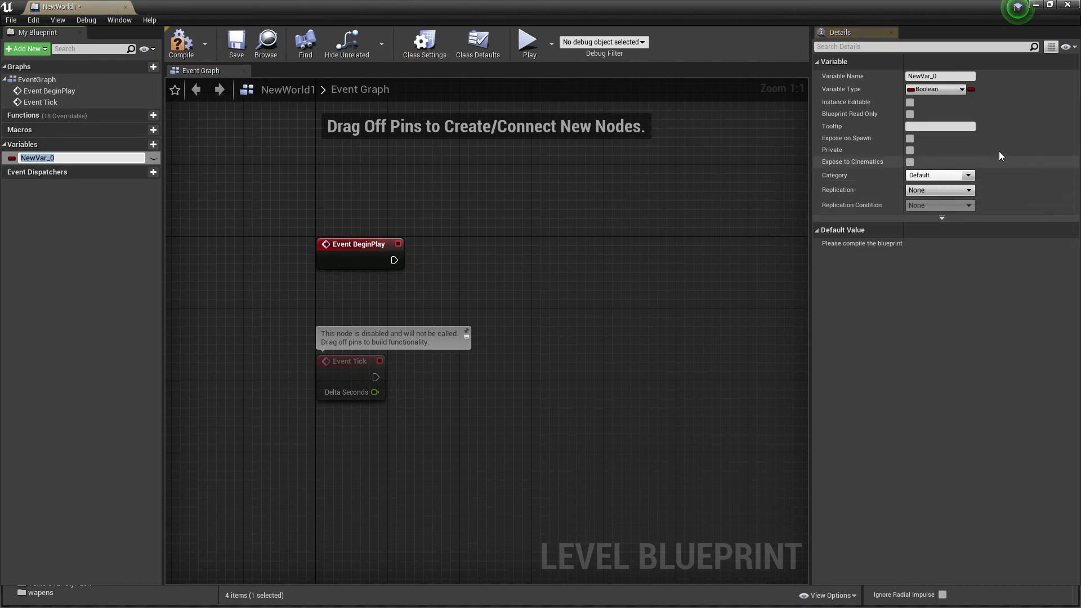
{"action": "left_click", "coordinate": [916, 91]}
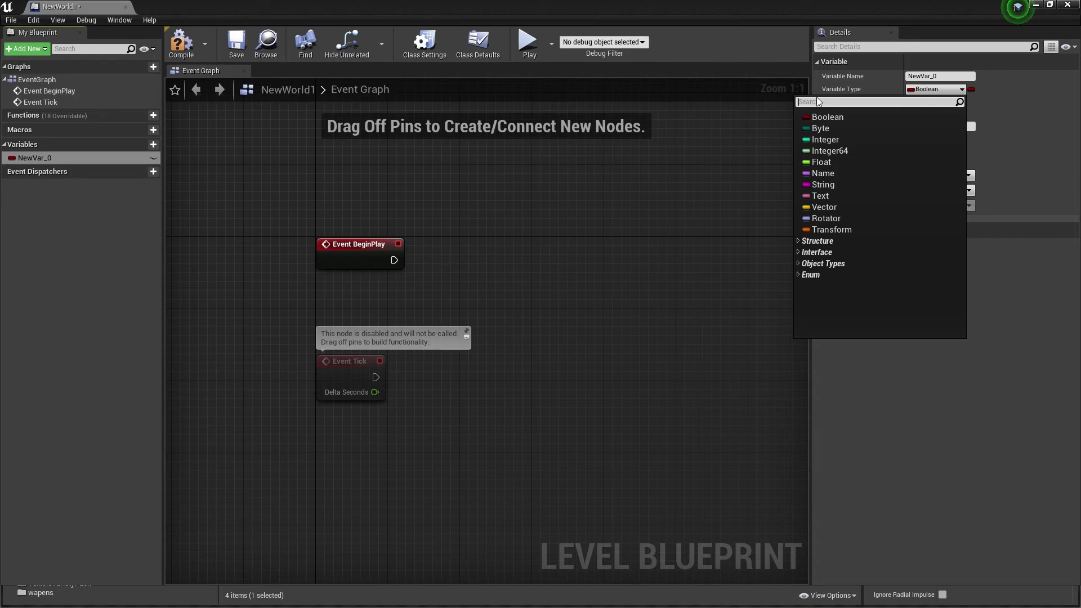
{"action": "type", "text": "med"}
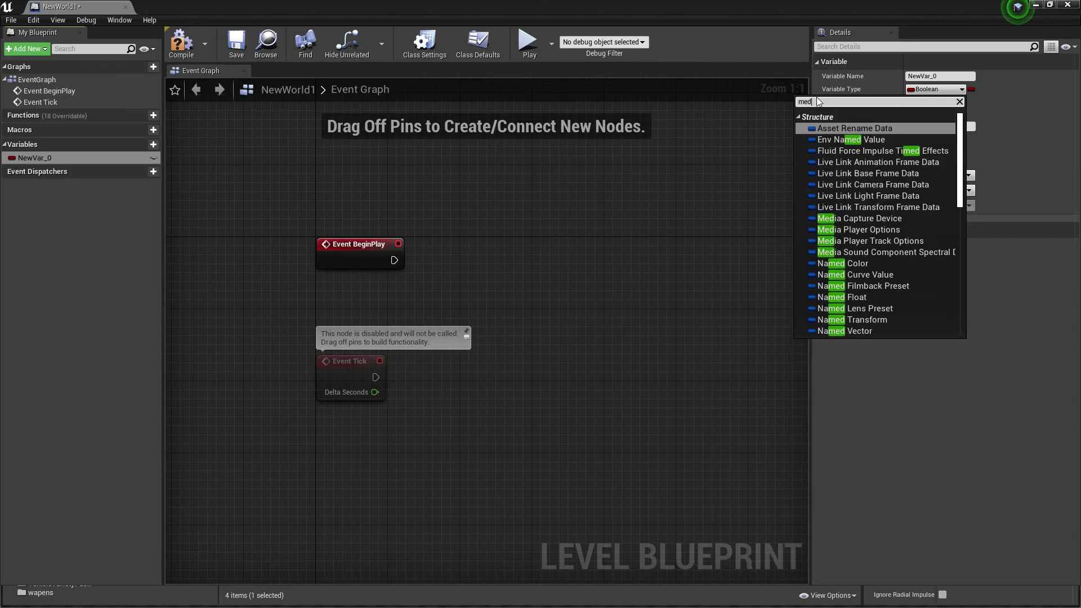
{"action": "type", "text": "ia"}
{"action": "mouse_move", "coordinate": [842, 242]}
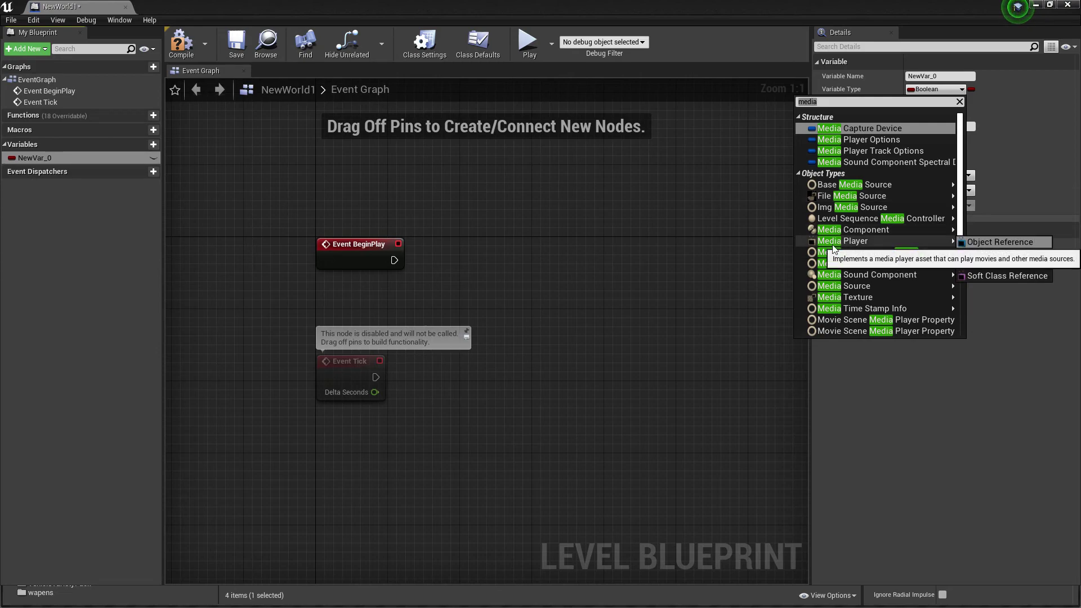
Make NewVar_0 a Media Player reference, compile, save, and default it to NewMediaPlayer
{"action": "left_click", "coordinate": [986, 242]}
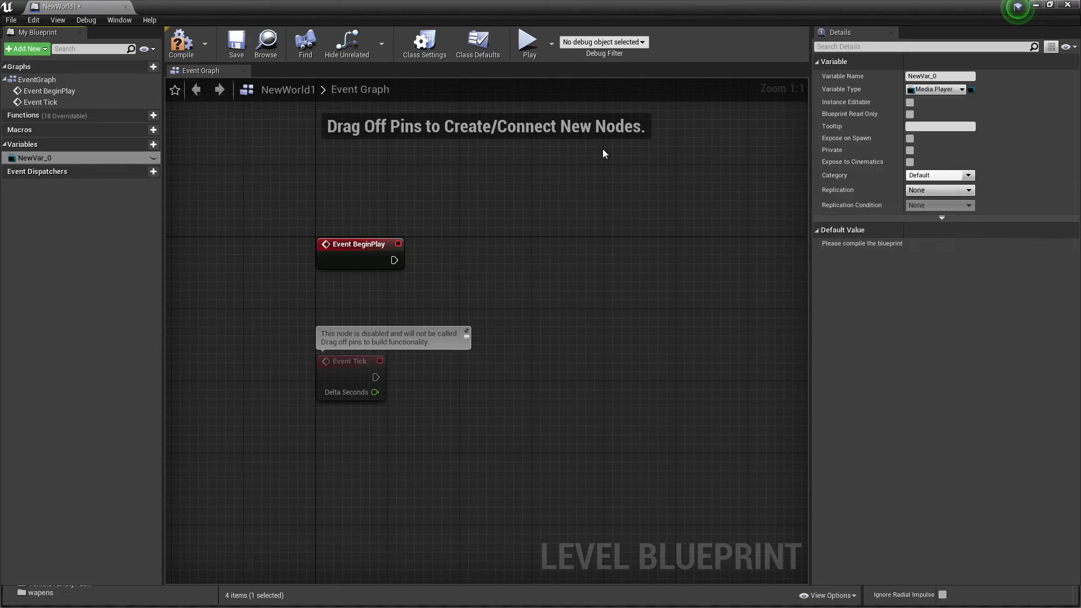
{"action": "left_click", "coordinate": [193, 50]}
{"action": "left_click", "coordinate": [236, 43]}
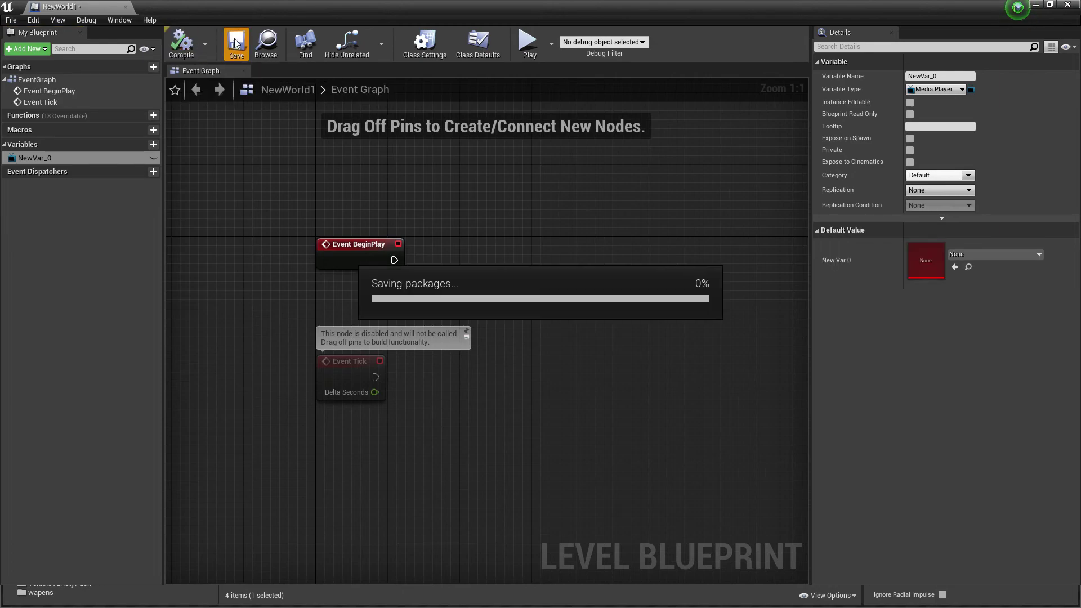
{"action": "left_click", "coordinate": [966, 255]}
{"action": "left_click", "coordinate": [956, 365]}
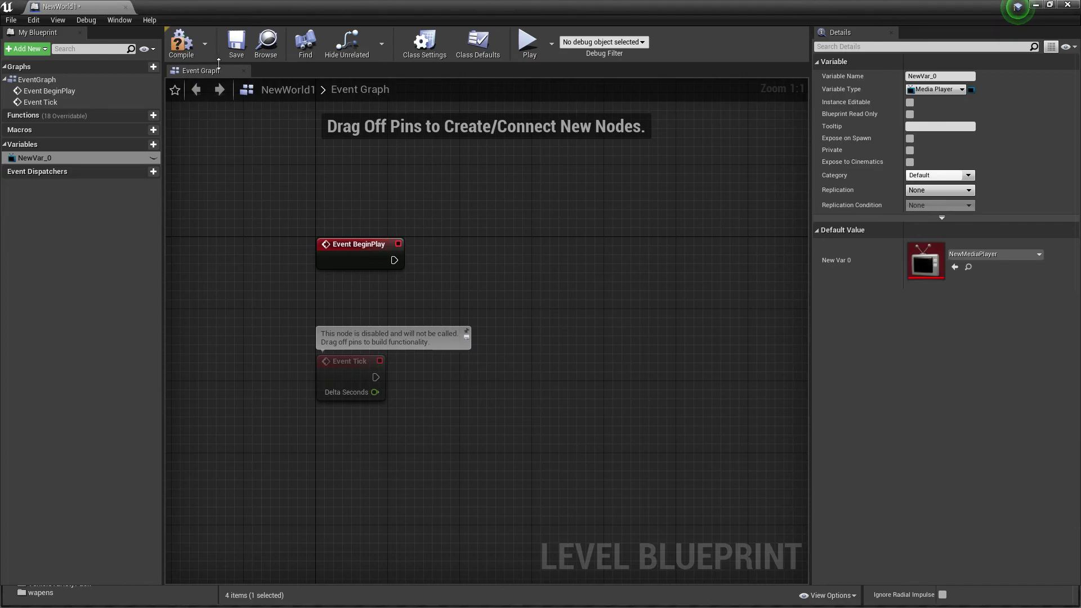
Reopen the Level Blueprint and add a NewVar_0 getter feeding an Open Source node
{"action": "left_click", "coordinate": [1065, 5]}
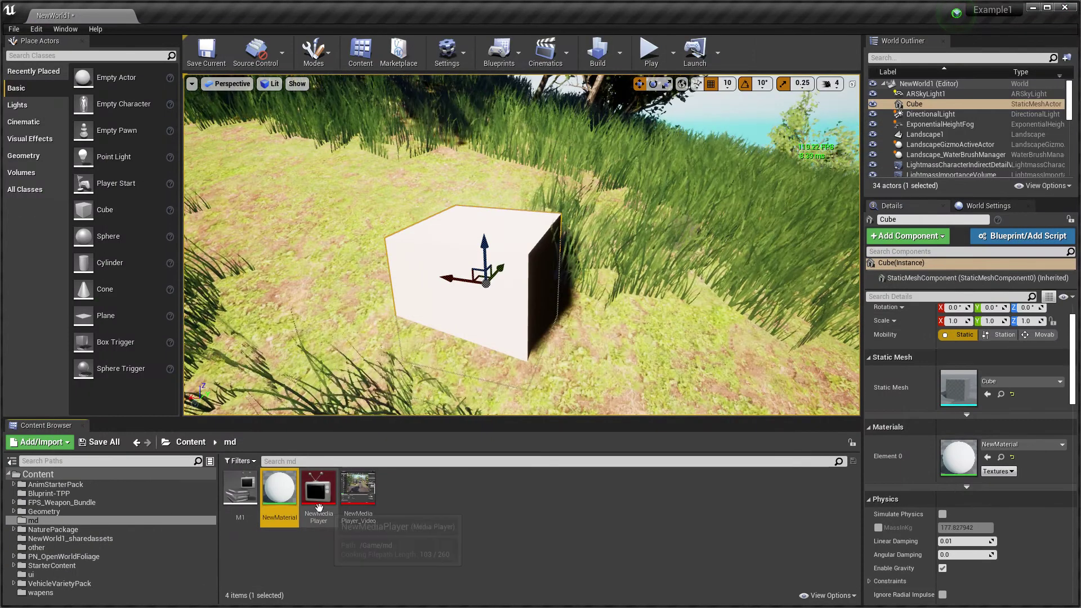
{"action": "left_click", "coordinate": [499, 50]}
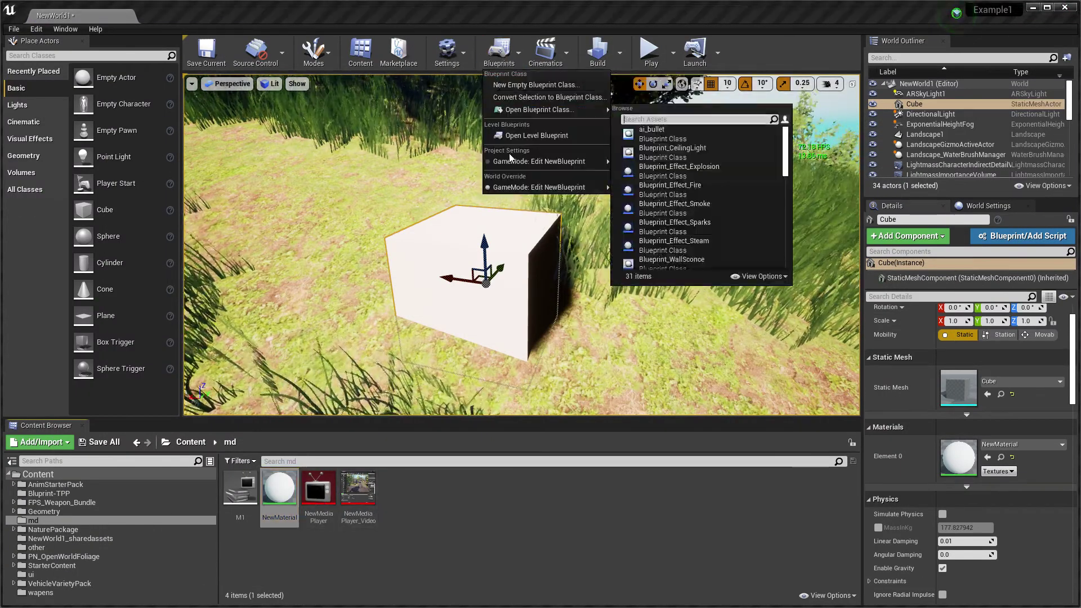
{"action": "left_click", "coordinate": [509, 139]}
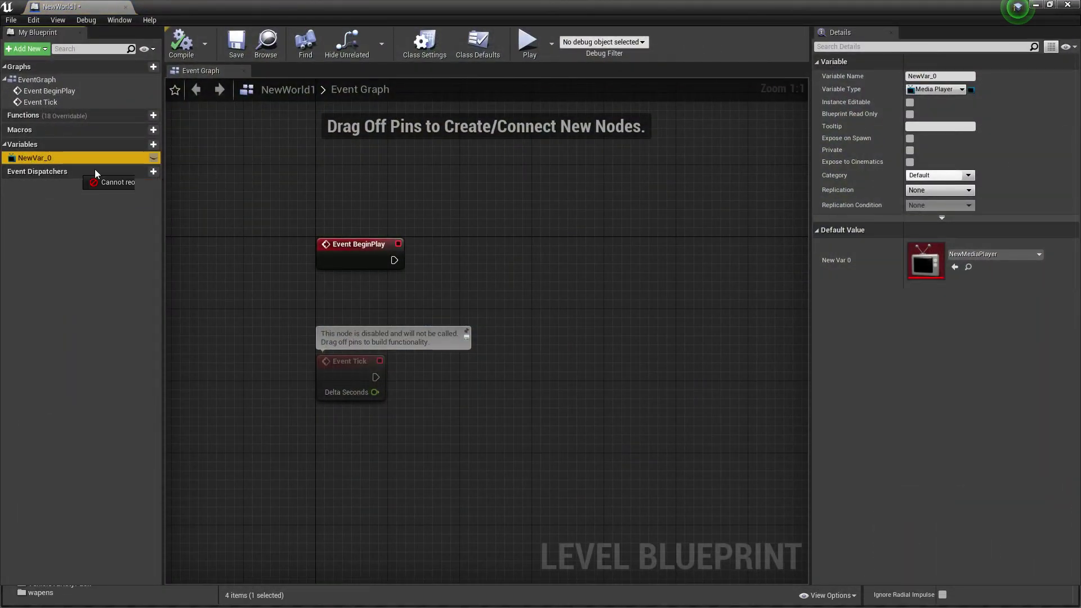
{"action": "mouse_move", "coordinate": [433, 300]}
{"action": "left_mouse_down"}
{"action": "mouse_move", "coordinate": [459, 314]}
{"action": "mouse_move", "coordinate": [539, 213]}
{"action": "left_mouse_up"}
{"action": "left_click", "coordinate": [463, 314]}
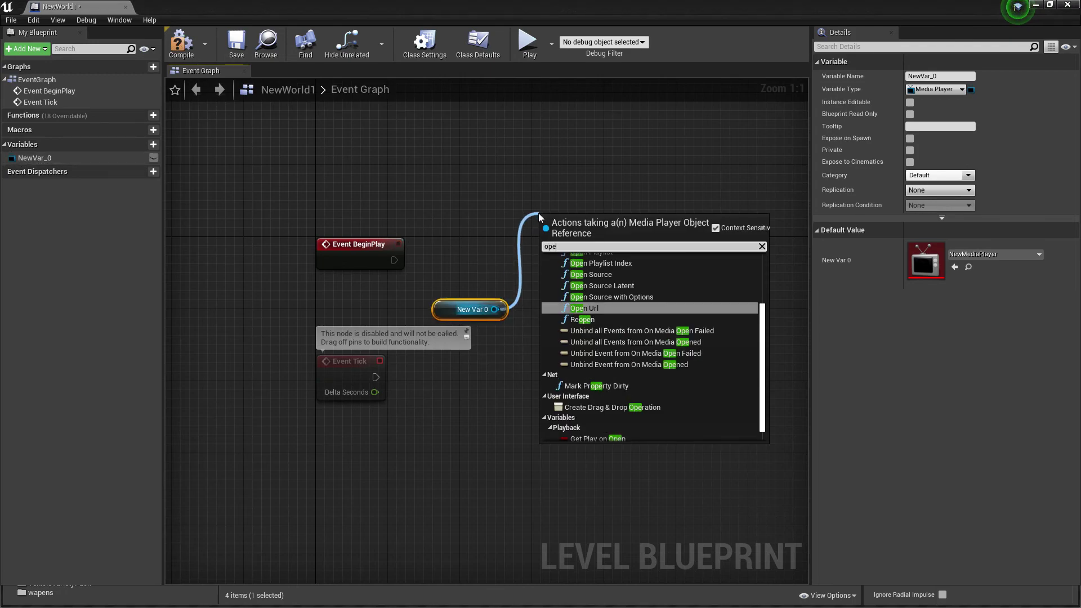
{"action": "left_click", "coordinate": [602, 302]}
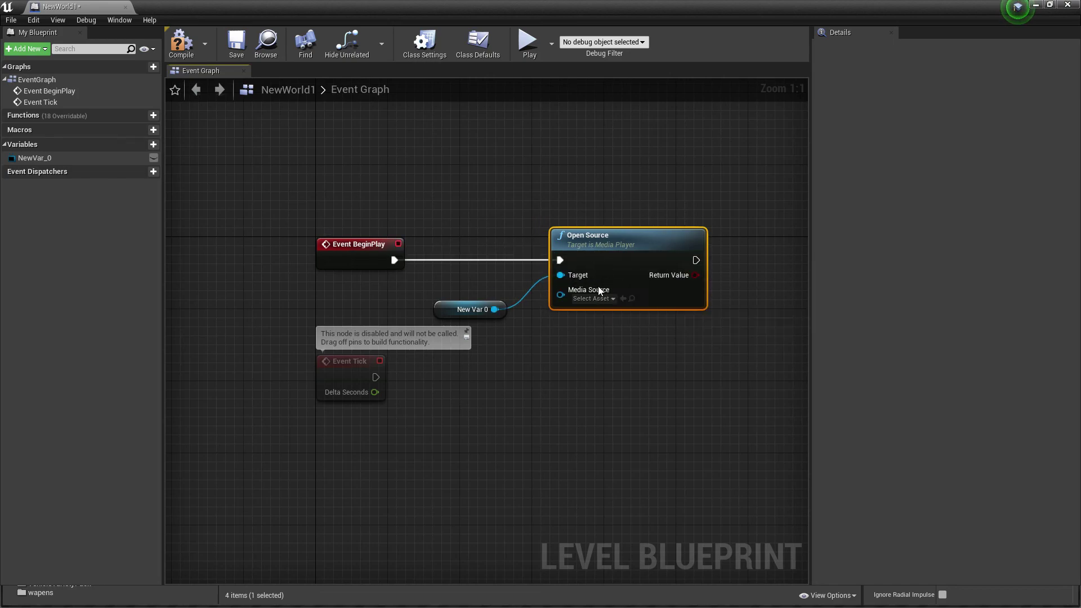
Set the Open Source node's Media Source to M1 and save the map
{"action": "left_click", "coordinate": [1052, 6]}
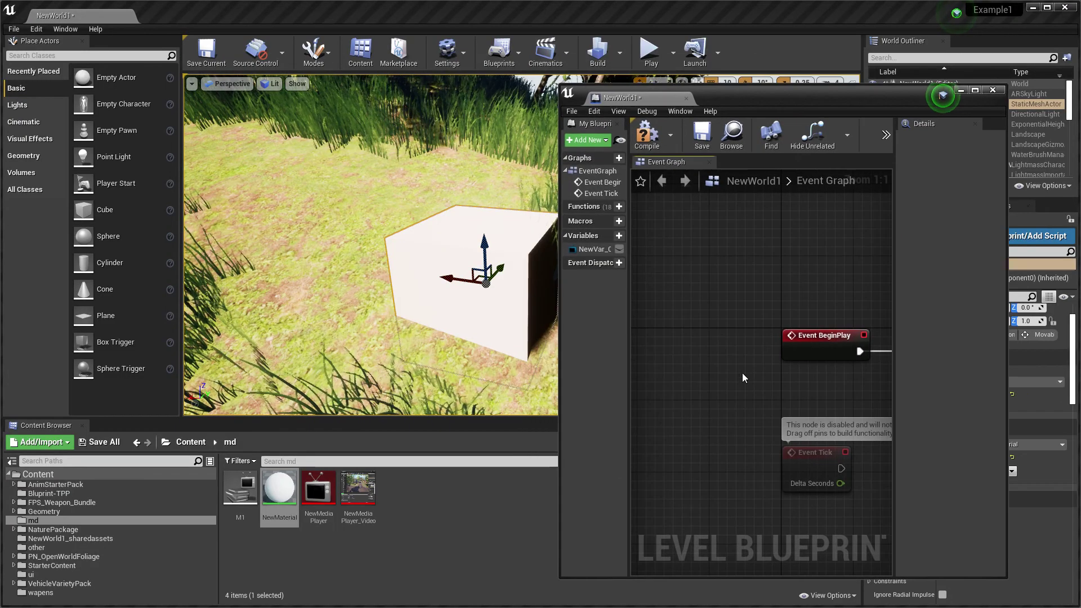
{"action": "right_click_drag", "start_coordinate": [929, 380], "coordinate": [718, 355]}
{"action": "left_click", "coordinate": [813, 358]}
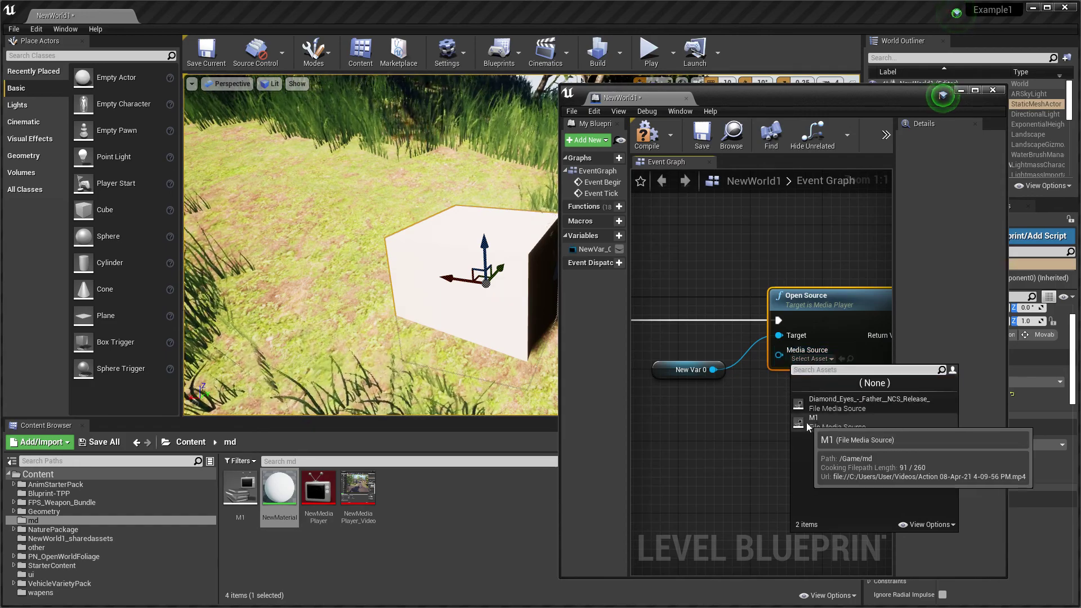
{"action": "left_click", "coordinate": [853, 432]}
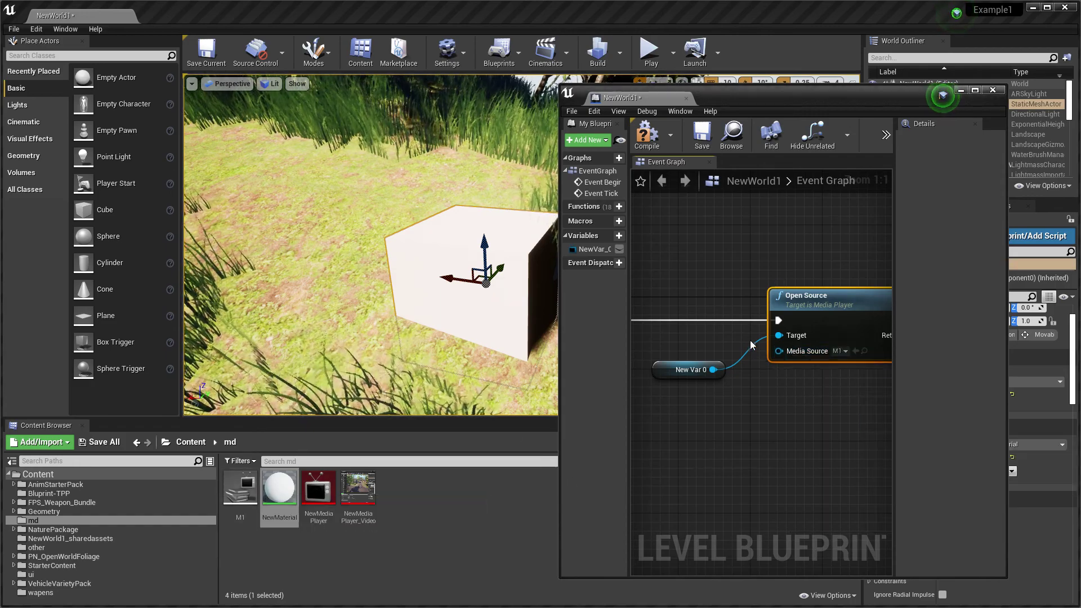
{"action": "left_click", "coordinate": [960, 90]}
{"action": "key", "text": "ctrl+s"}
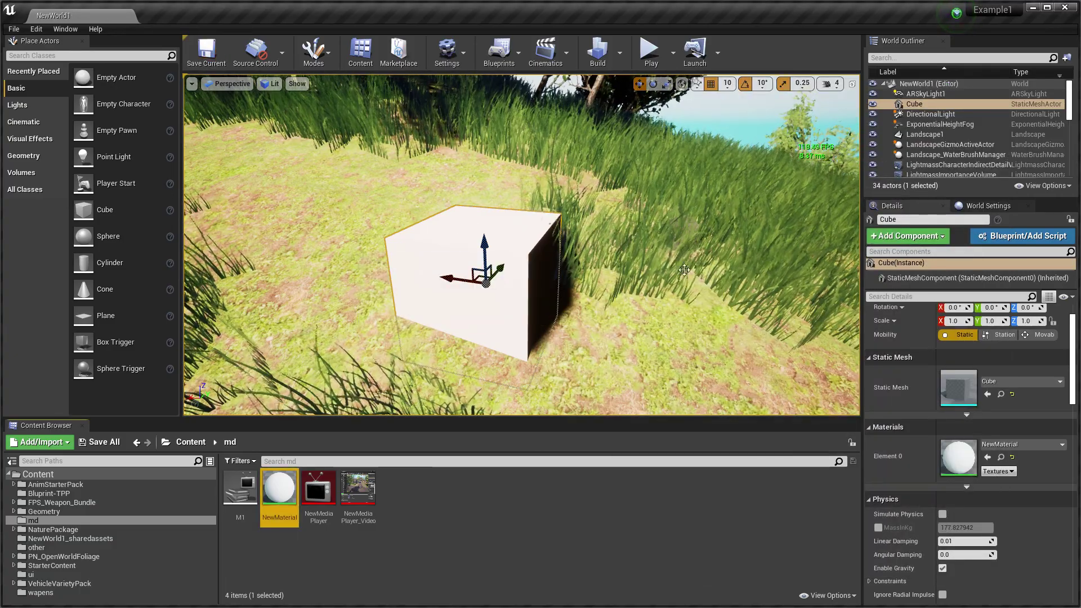
Rotate the cube to -50° around the Z axis
{"action": "right_click_drag", "start_coordinate": [702, 334], "coordinate": [702, 335]}
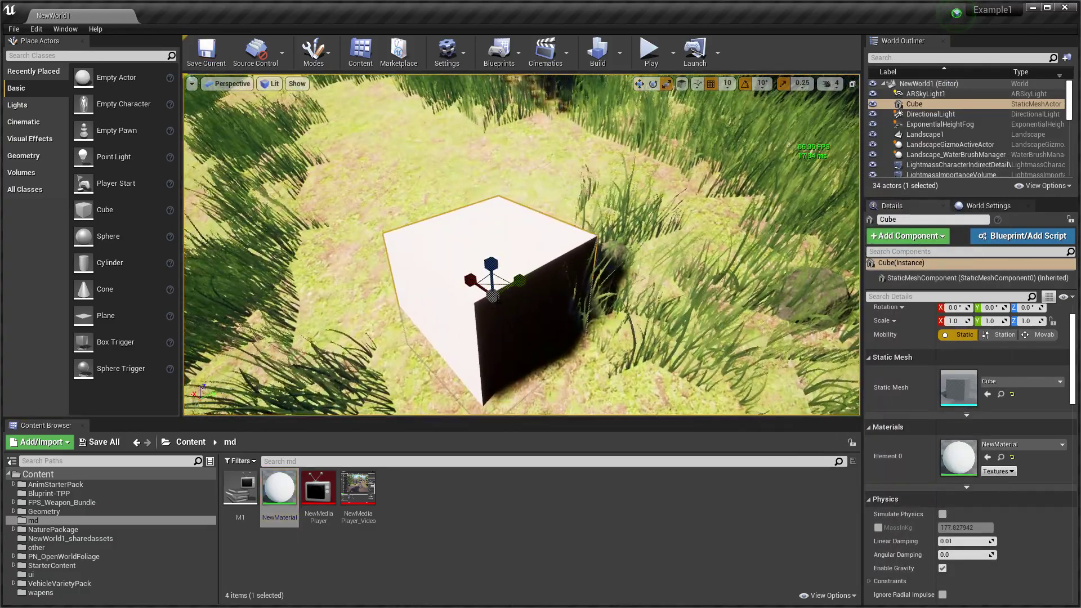
{"action": "key", "text": "e"}
{"action": "mouse_move", "coordinate": [507, 321]}
{"action": "left_mouse_down"}
{"action": "mouse_move", "coordinate": [423, 299]}
{"action": "mouse_move", "coordinate": [388, 305]}
{"action": "left_mouse_up"}
Flatten the cube to scale 2.25 in X and 0.25 in Y, then play the level
{"action": "key", "text": "r"}
{"action": "mouse_move", "coordinate": [523, 253]}
{"action": "right_mouse_down"}
{"action": "mouse_move", "coordinate": [557, 253]}
{"action": "mouse_move", "coordinate": [521, 246]}
{"action": "right_mouse_up"}
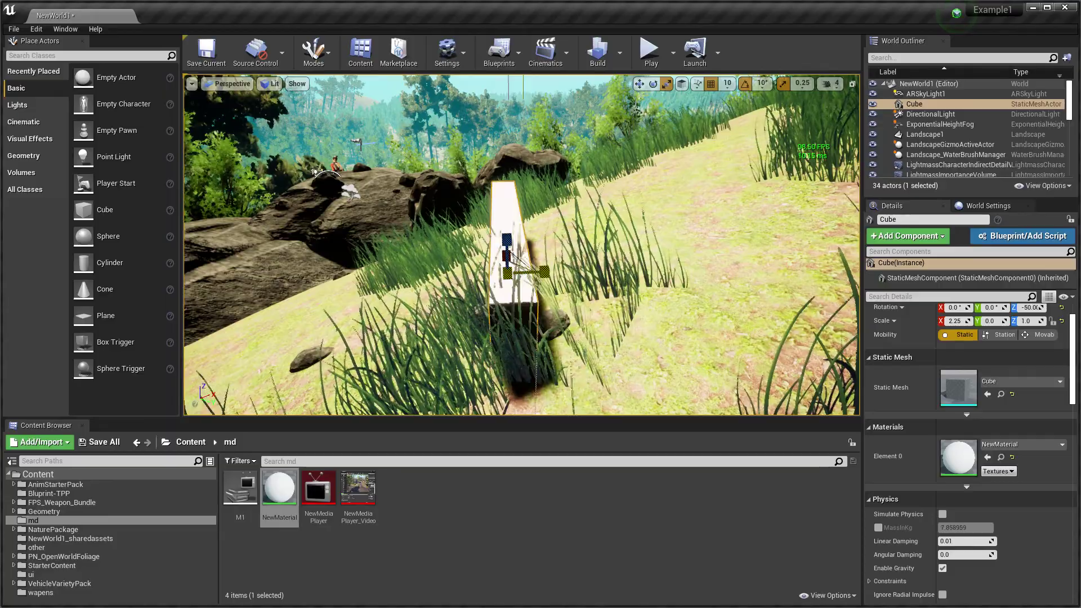
{"action": "mouse_move", "coordinate": [521, 245]}
{"action": "right_mouse_down"}
{"action": "mouse_move", "coordinate": [502, 174]}
{"action": "mouse_move", "coordinate": [489, 179]}
{"action": "right_mouse_up"}
{"action": "key", "text": "w"}
{"action": "key", "text": "r"}
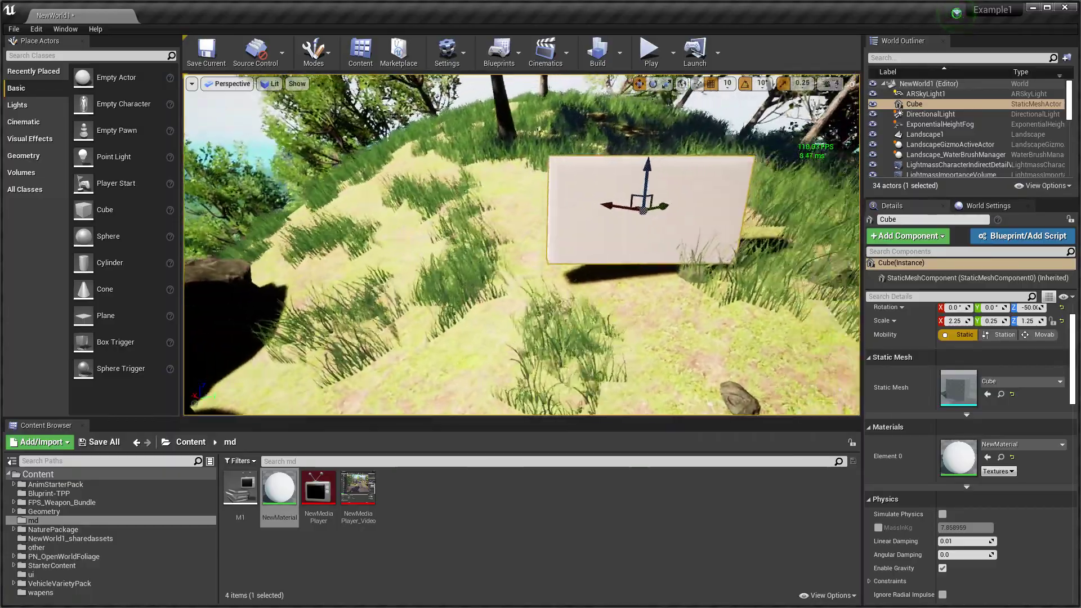
{"action": "left_click", "coordinate": [650, 52]}
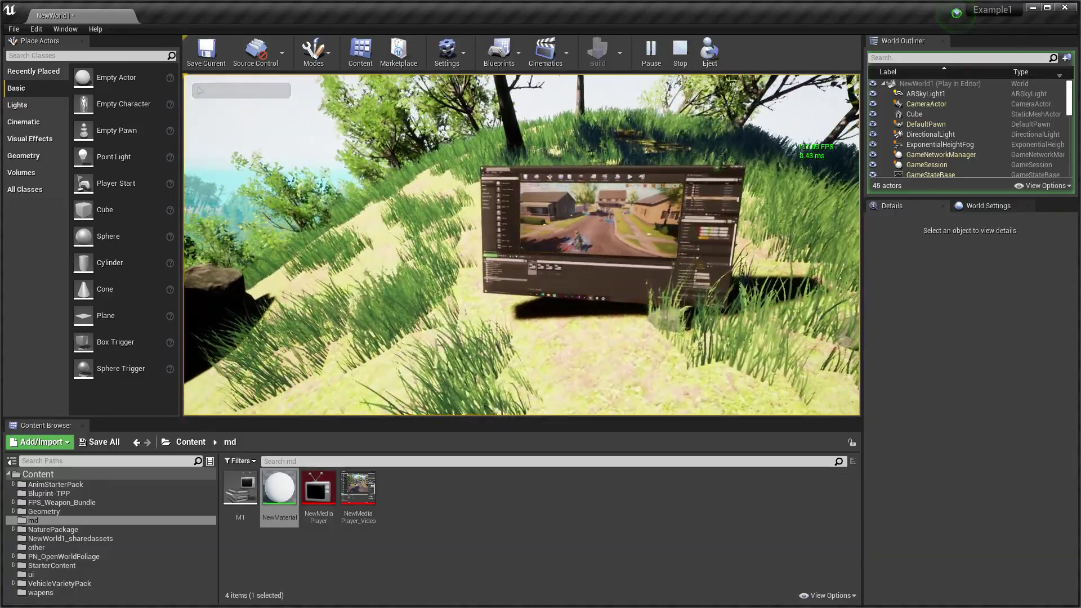
Make the running level fullscreen with F11 and approach the flattened cube's video
{"action": "key", "text": "F11"}
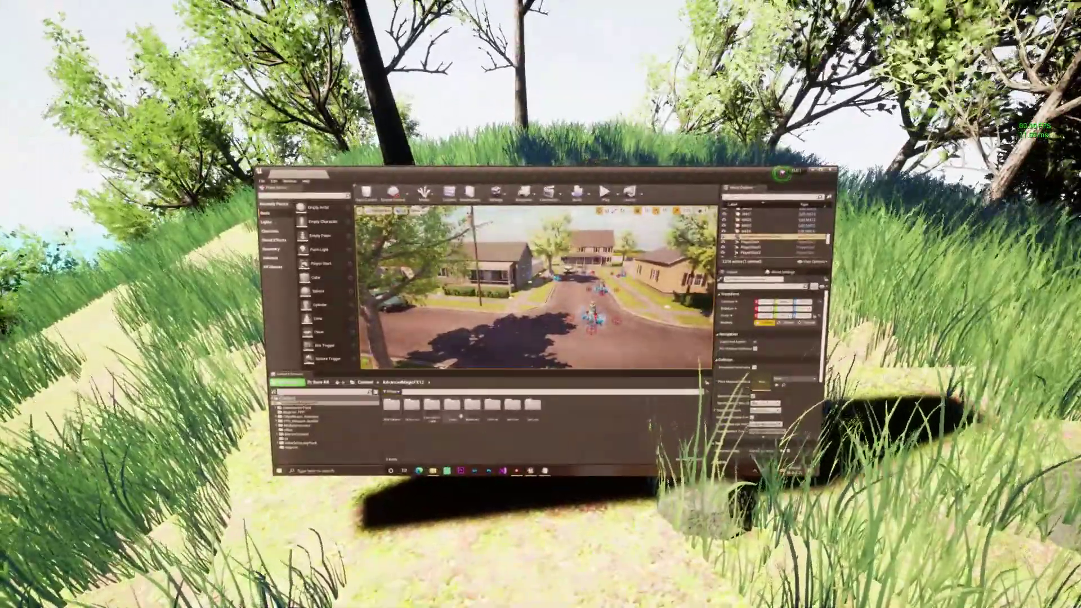
{"action": "right_click", "coordinate": [460, 412]}
{"action": "left_click", "coordinate": [498, 349]}
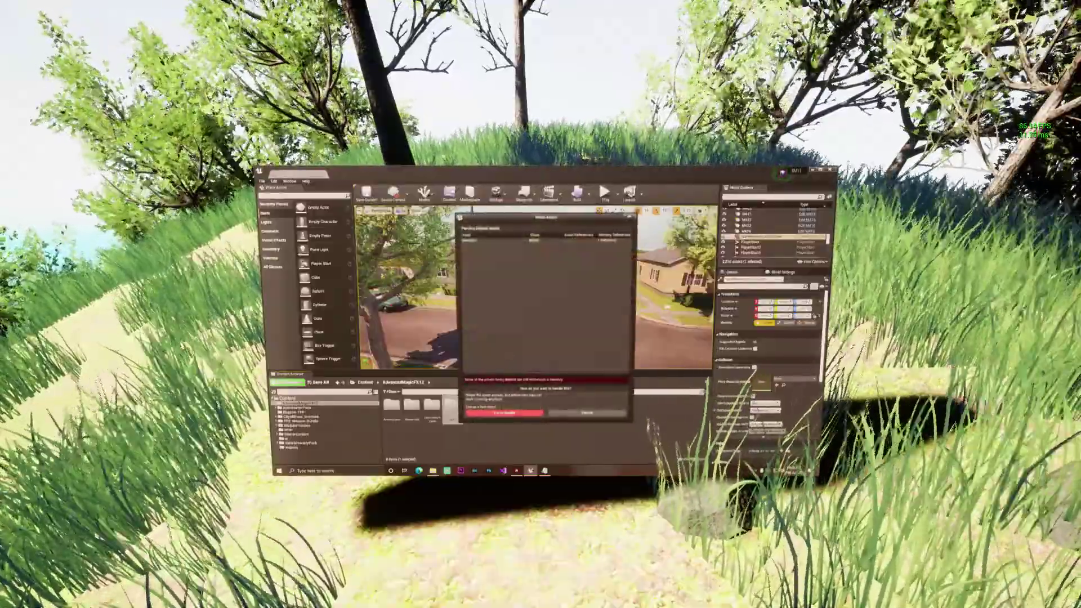
{"action": "left_click", "coordinate": [505, 411]}
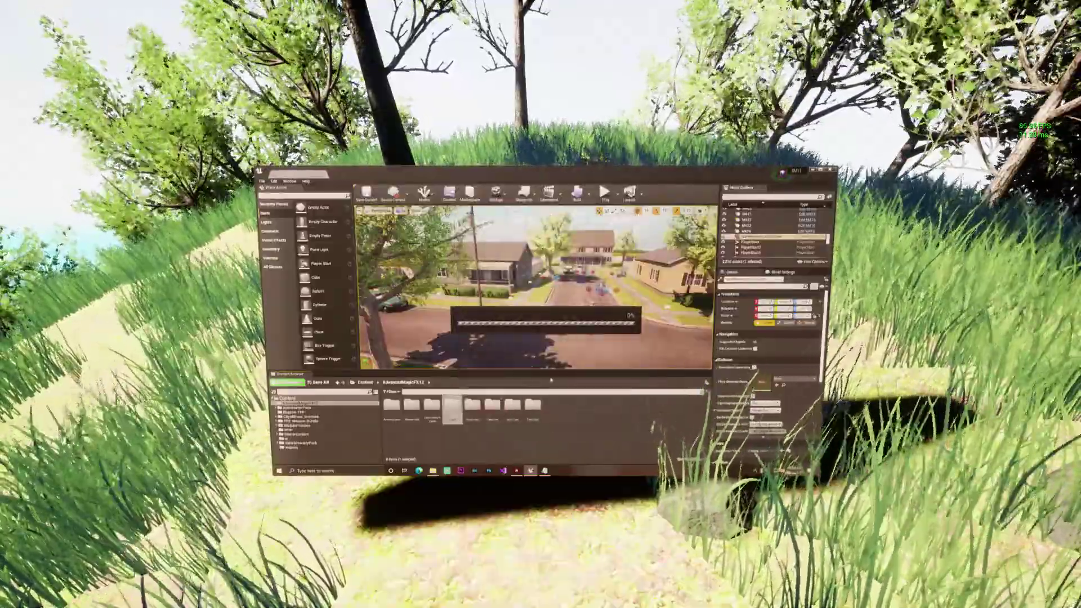